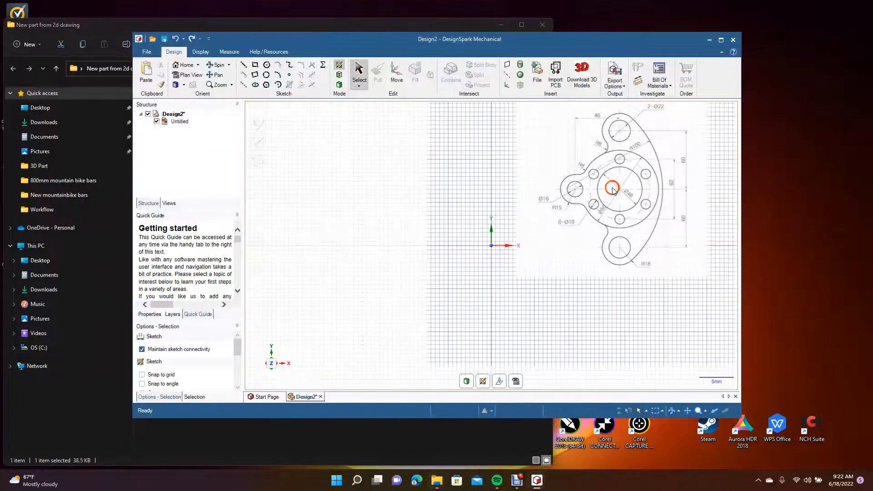
# Step: Close the "New part from 2d drawing" folder window and maximize DesignSpark Mechanical
pyautogui.click(101, 24)
pyautogui.moveTo(522, 26)
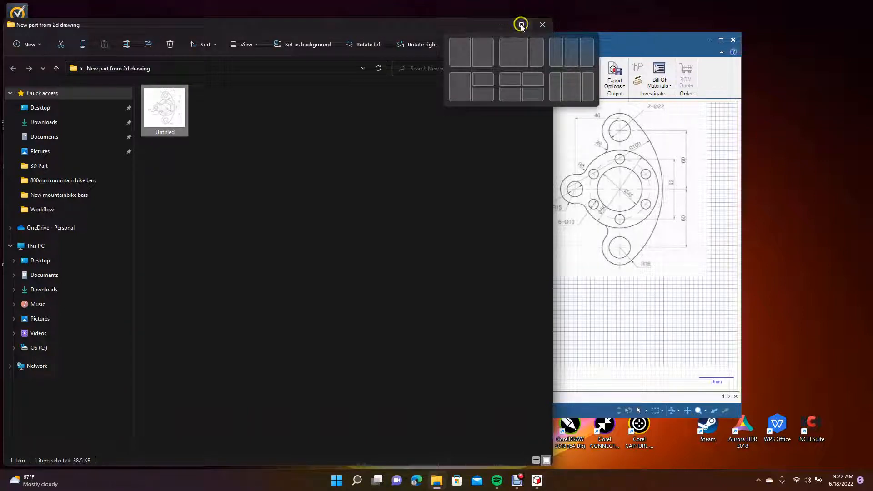
pyautogui.click(542, 23)
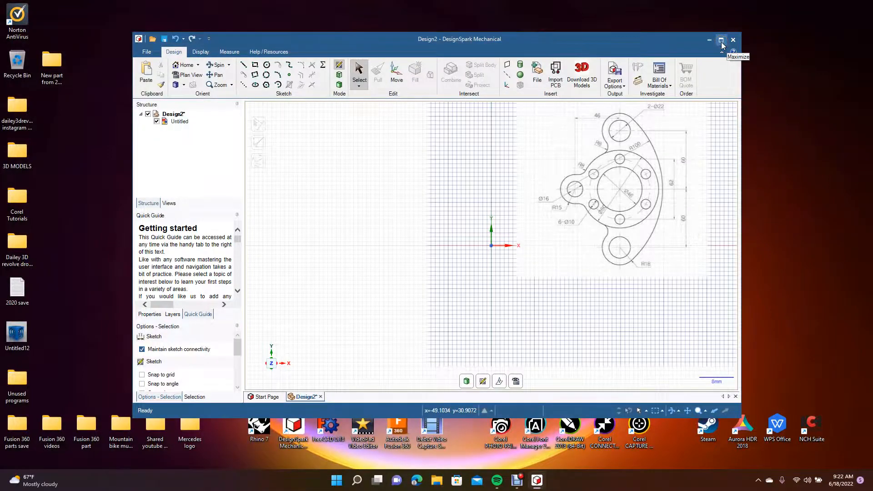
pyautogui.click(722, 41)
# Step: Move the reference drawing image farther from the origin along X and shrink it to free up sketching space
pyautogui.click(554, 233)
pyautogui.moveTo(554, 233); pyautogui.dragTo(688, 220)
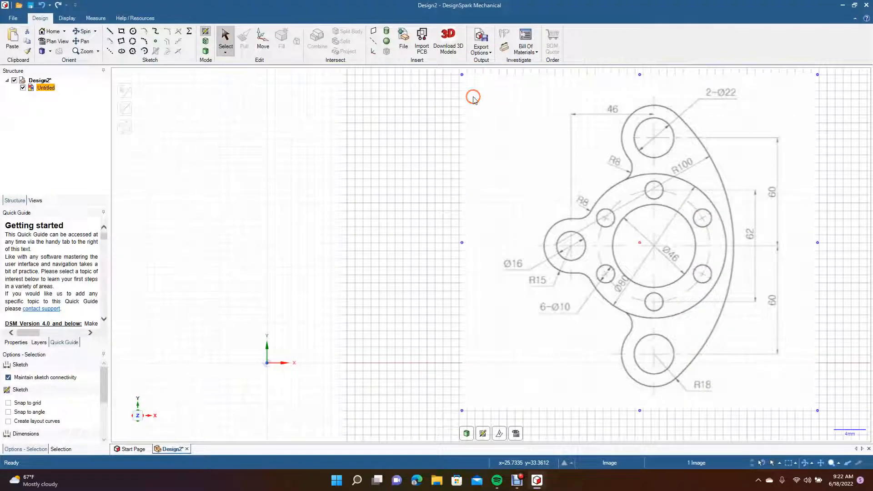
pyautogui.moveTo(462, 74); pyautogui.dragTo(551, 173)
pyautogui.click(527, 184)
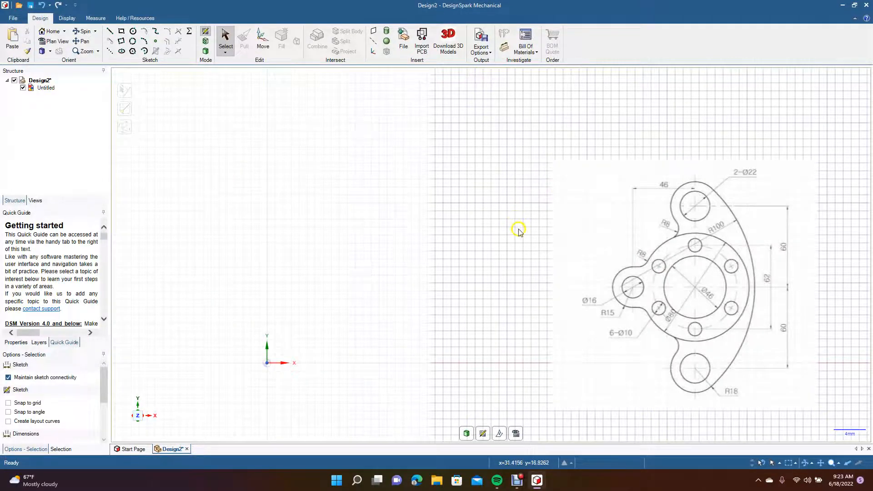
pyautogui.click(672, 274)
# Step: Turn on snap to grid and draw a vertical 120 mm construction line downward from x=6, y=29
pyautogui.click(111, 52)
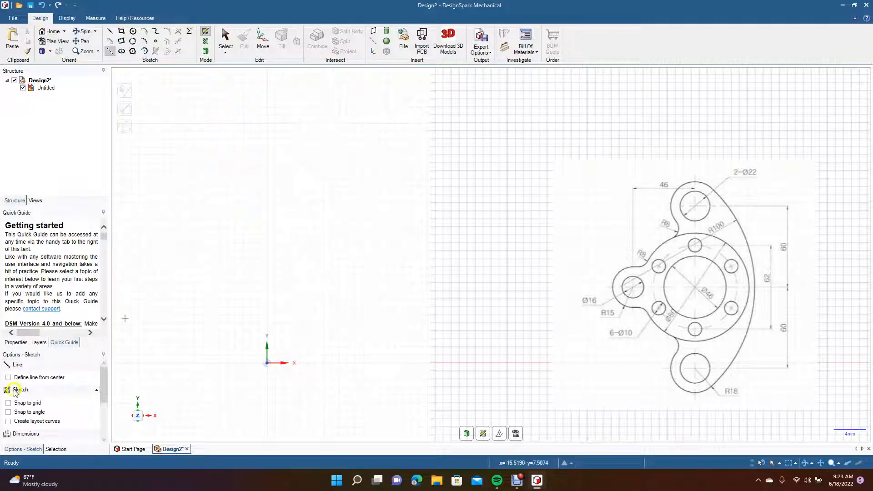
pyautogui.click(27, 403)
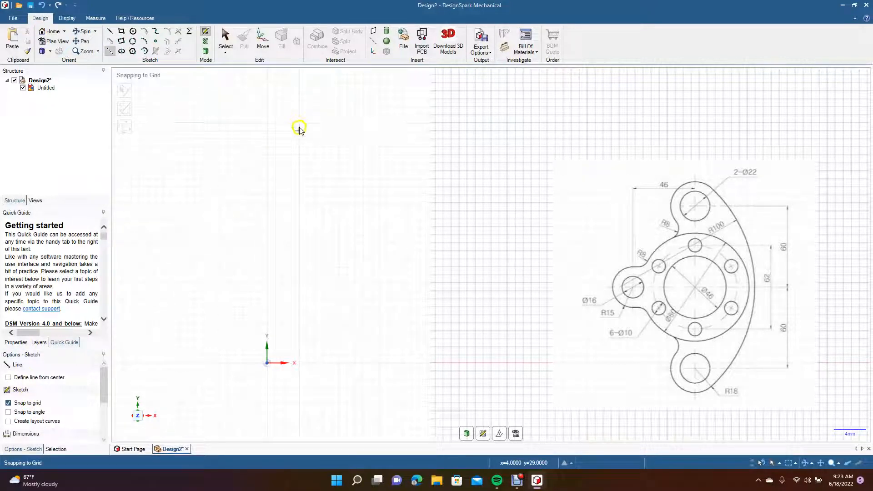
pyautogui.click(314, 131)
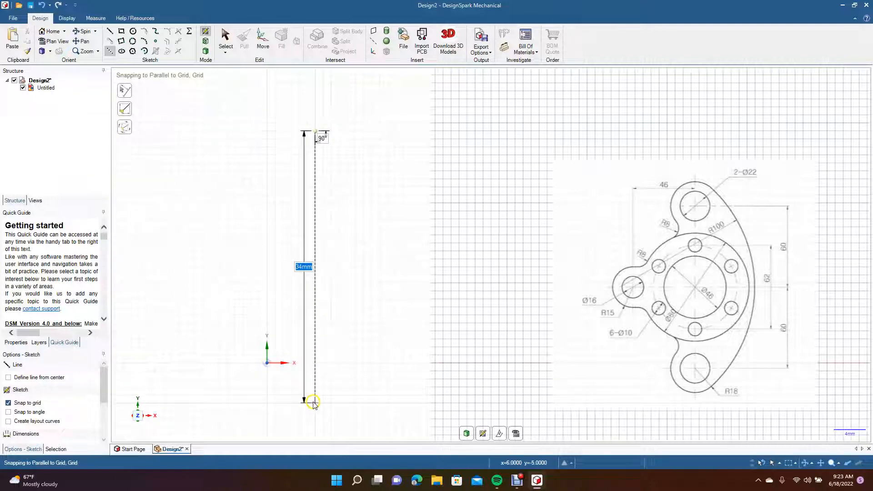
pyautogui.write('120')
pyautogui.press('Return')
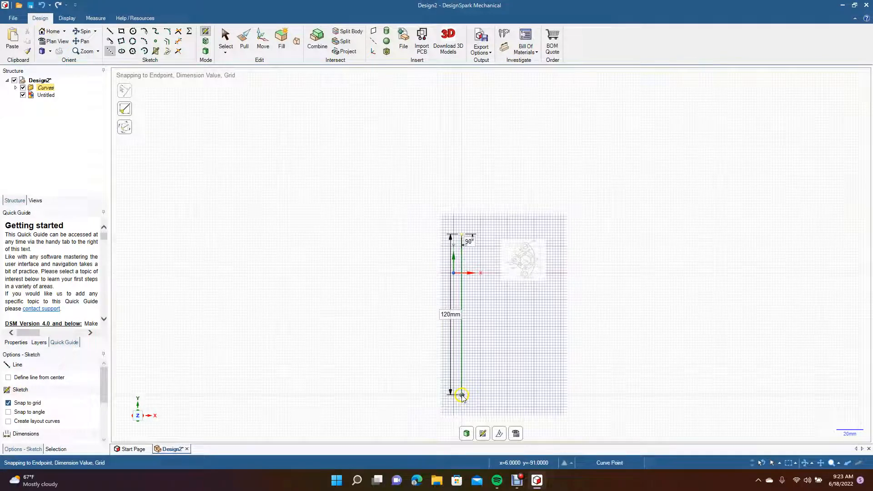
pyautogui.click(226, 36)
pyautogui.click(331, 209)
# Step: Enlarge the reference drawing image and reposition it beside the construction line so its dimensions are readable
pyautogui.click(529, 265)
pyautogui.moveTo(546, 239); pyautogui.dragTo(719, 123)
pyautogui.click(611, 208)
pyautogui.moveTo(611, 208); pyautogui.dragTo(640, 293)
pyautogui.click(510, 234)
pyautogui.scroll(5, 485, 216)
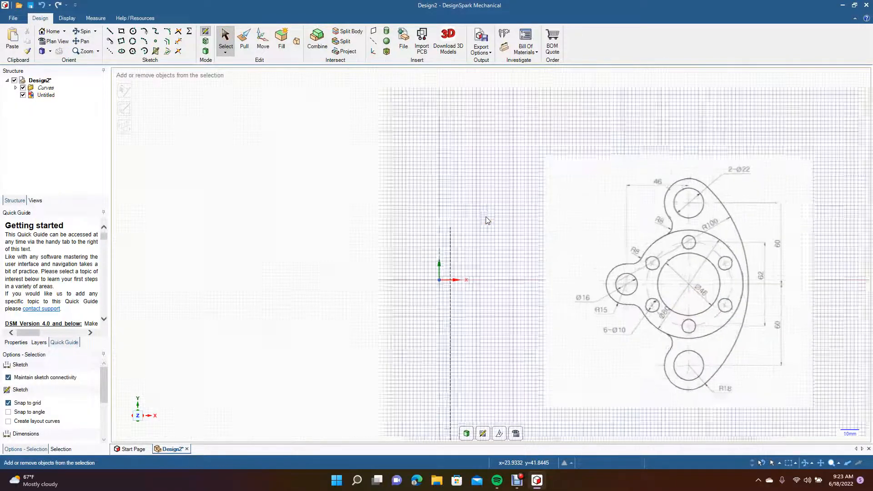
pyautogui.click(764, 159)
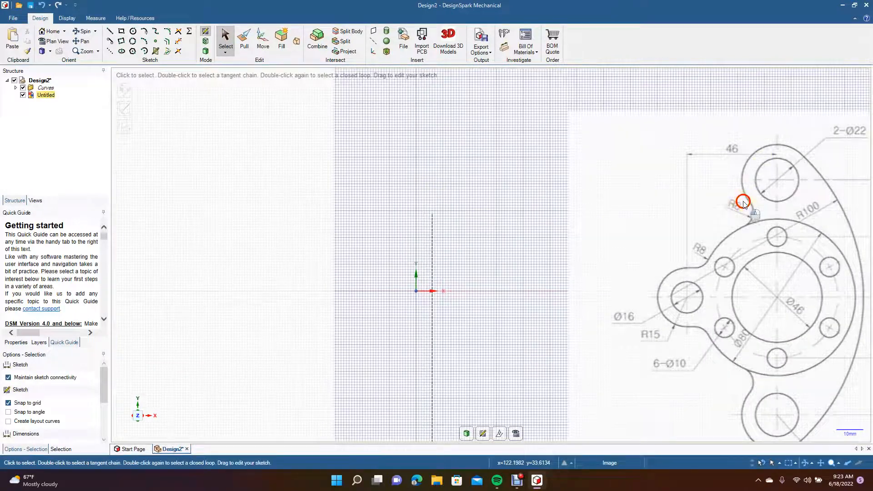
pyautogui.moveTo(742, 200); pyautogui.dragTo(688, 202)
pyautogui.click(871, 169)
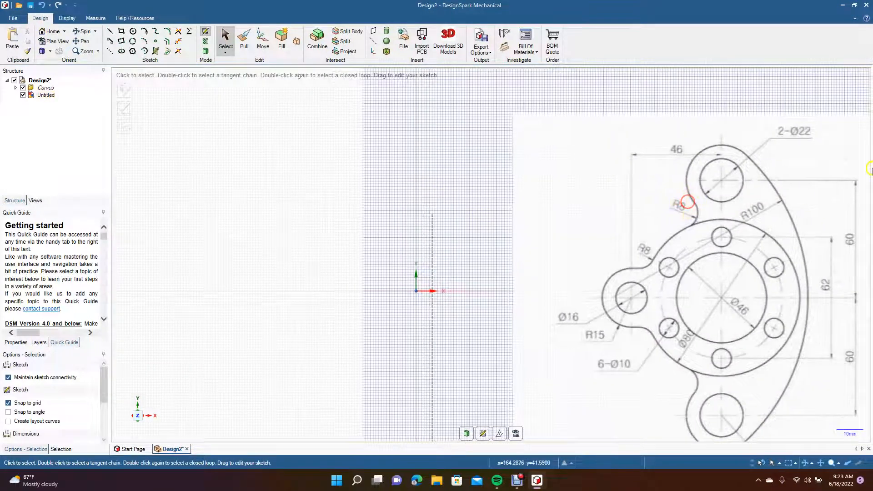
# Step: Draw a 22 mm diameter circle centered on the construction line's upper endpoint
pyautogui.click(133, 32)
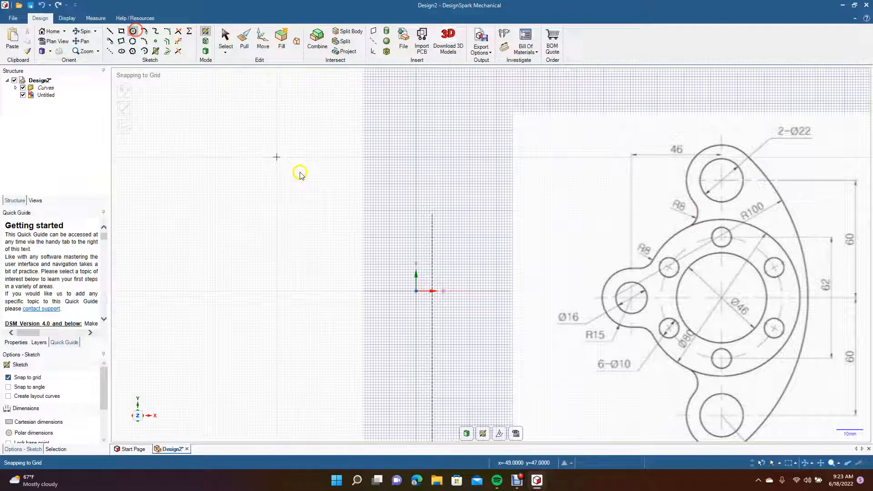
pyautogui.click(432, 213)
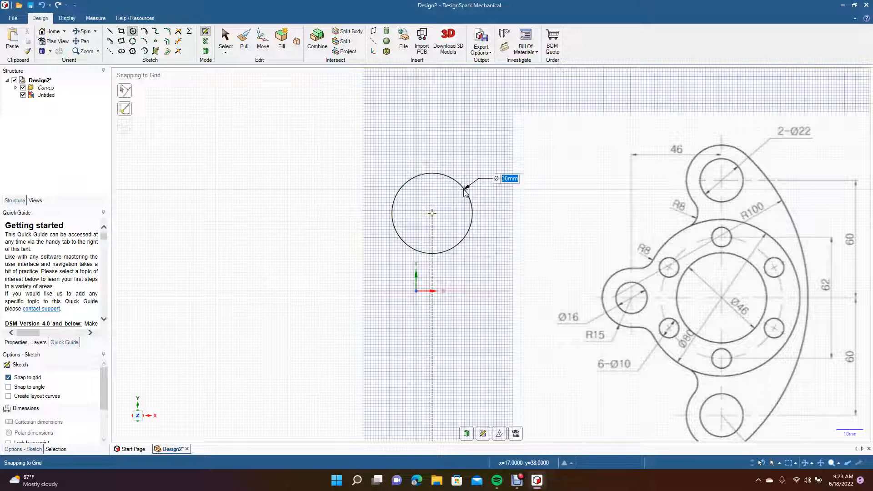
pyautogui.click(456, 197)
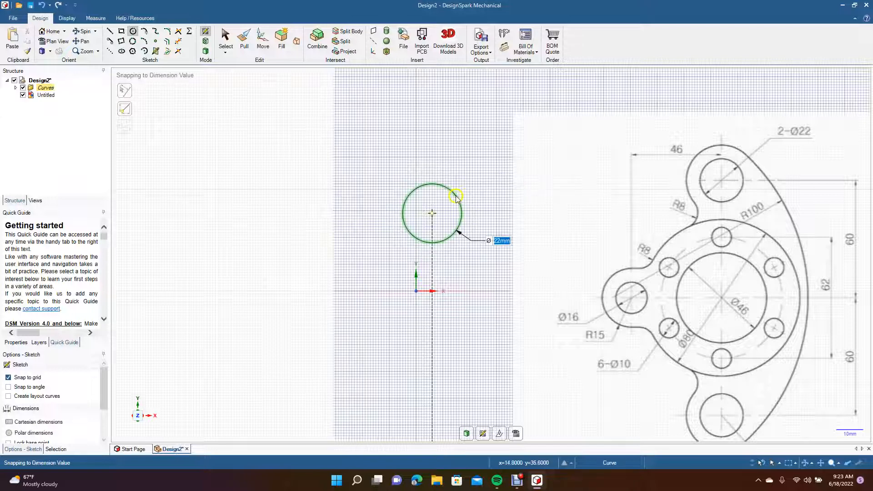
pyautogui.click(220, 36)
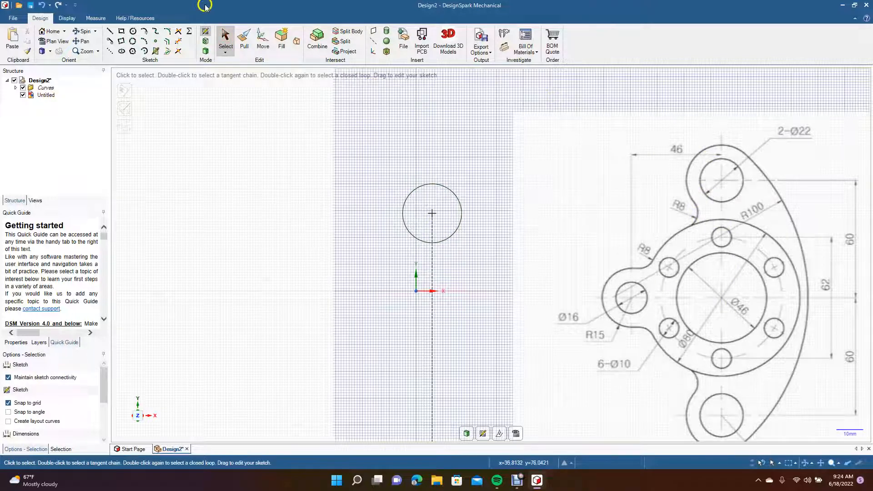
# Step: Shift the reference drawing image upward so the lower hole and R18 dimension can be read
pyautogui.click(535, 224)
pyautogui.moveTo(571, 253); pyautogui.dragTo(575, 207)
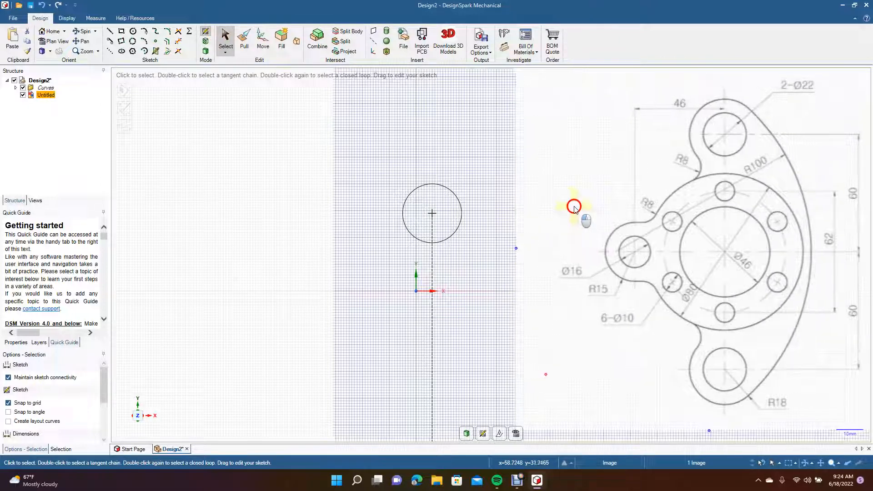
pyautogui.click(231, 38)
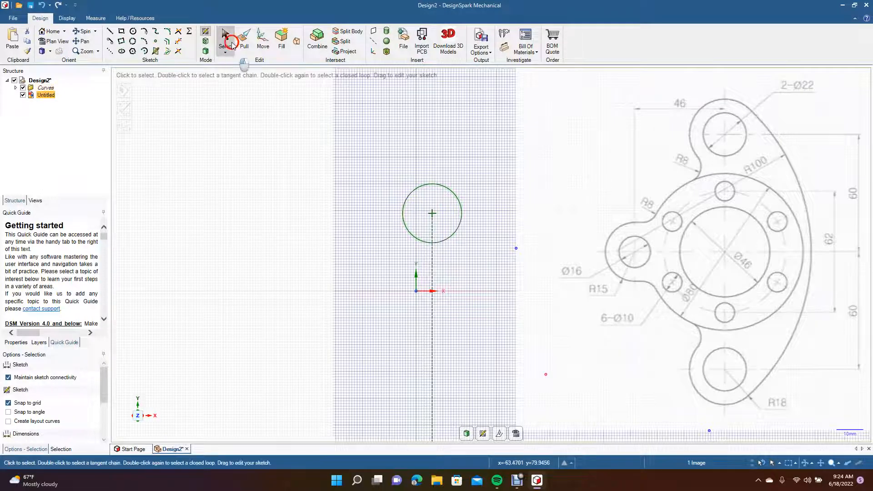
# Step: Draw a 36 mm diameter circle concentric with the 22 mm circle at the construction line's upper endpoint
pyautogui.click(132, 31)
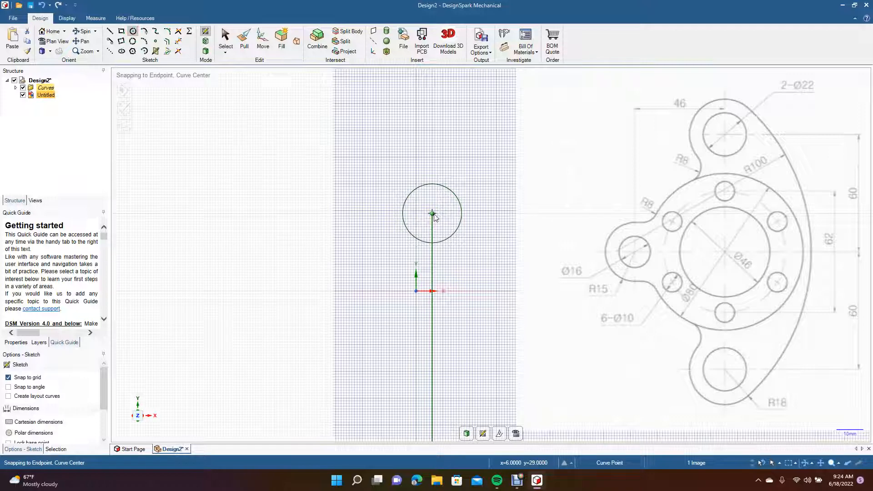
pyautogui.click(432, 213)
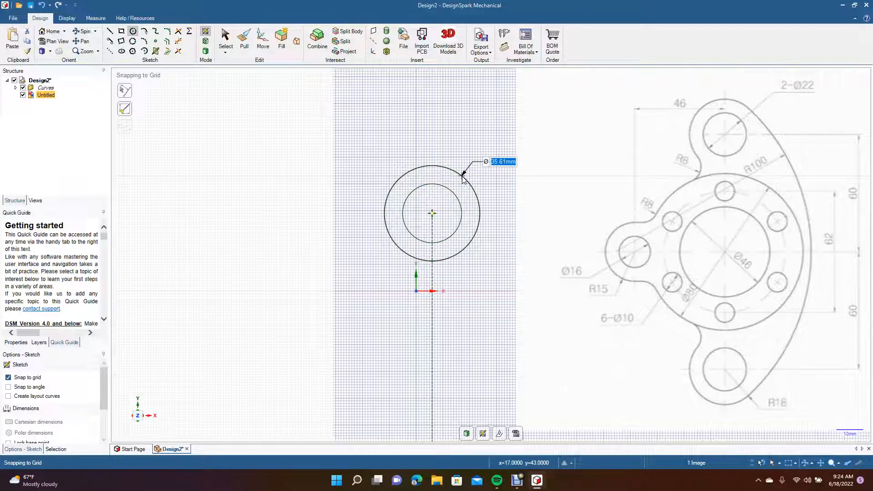
pyautogui.write('36')
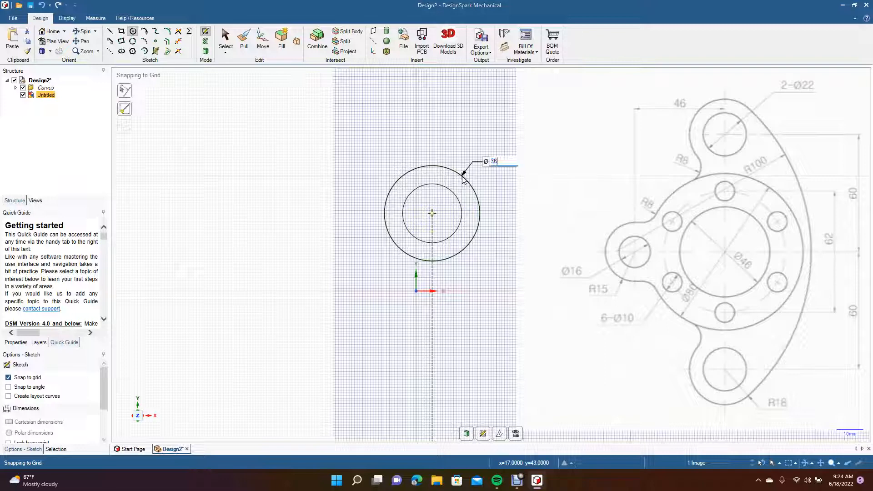
pyautogui.press('Return')
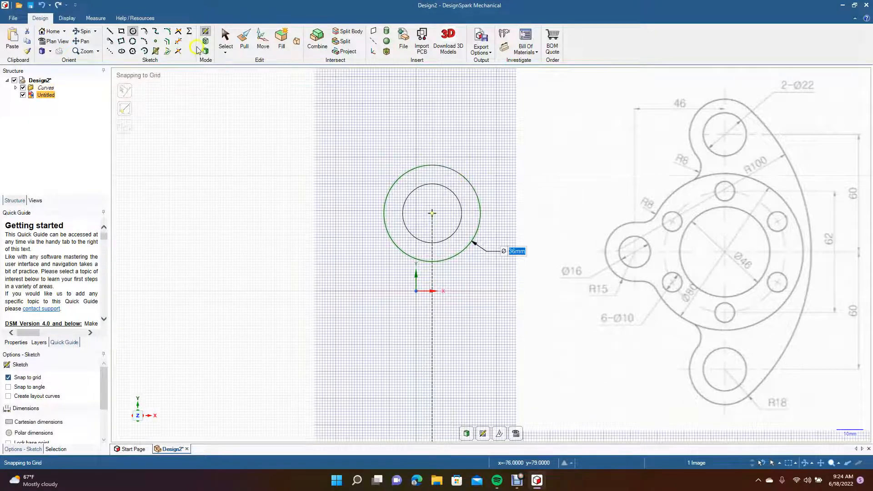
pyautogui.click(224, 40)
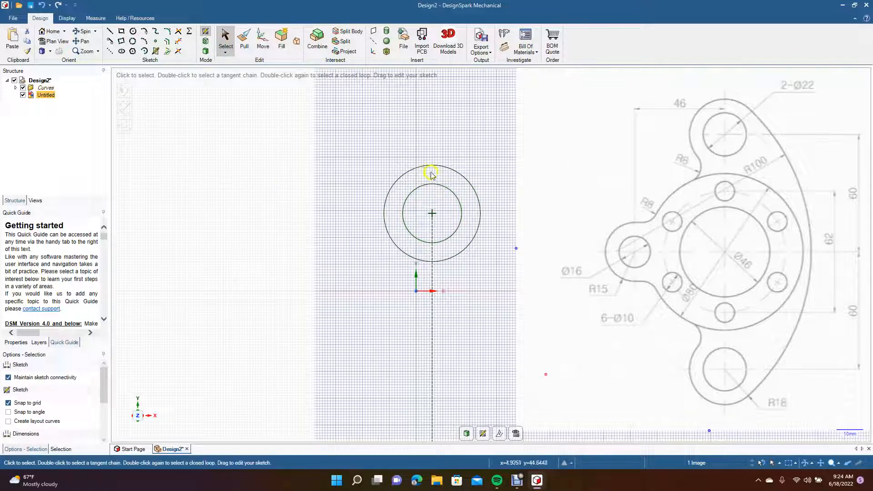
# Step: Draw concentric 22 mm and 36 mm diameter circles centered on the construction line's lower endpoint
pyautogui.click(448, 187)
pyautogui.click(84, 41)
pyautogui.moveTo(284, 205); pyautogui.dragTo(276, 127)
pyautogui.keyDown('ctrl'); pyautogui.scroll(-5, 276, 126); pyautogui.keyUp('ctrl')
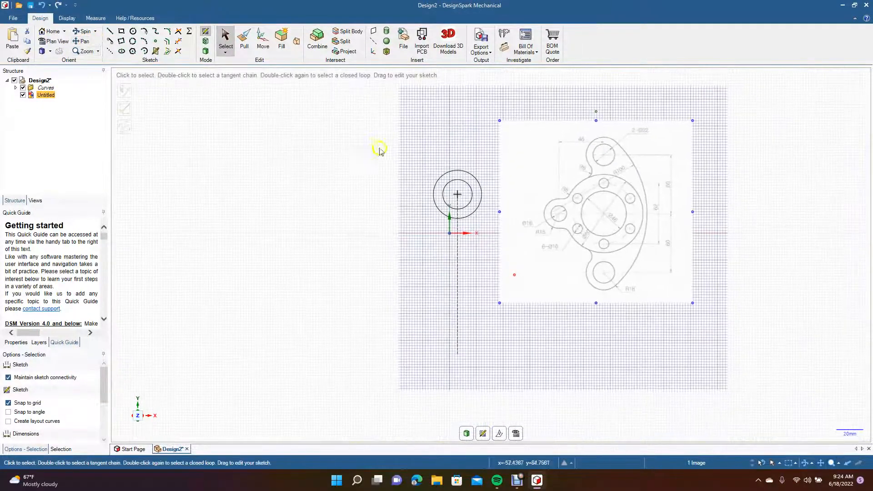
pyautogui.click(134, 30)
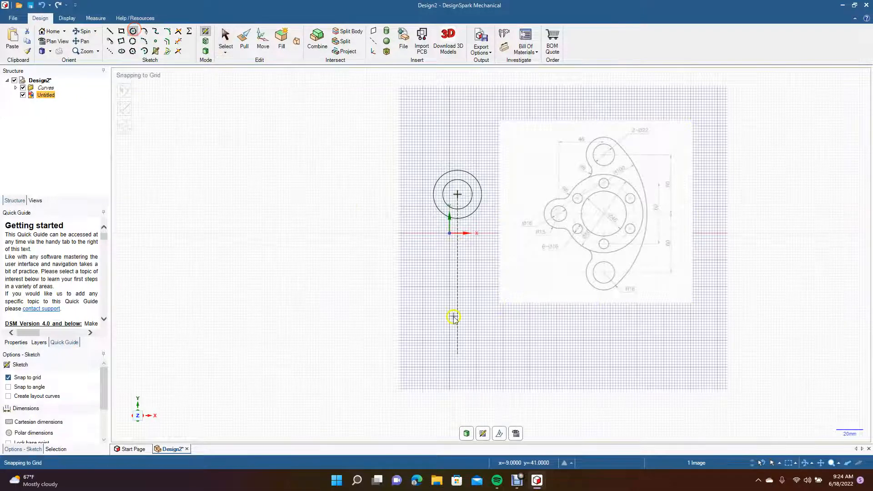
pyautogui.click(457, 356)
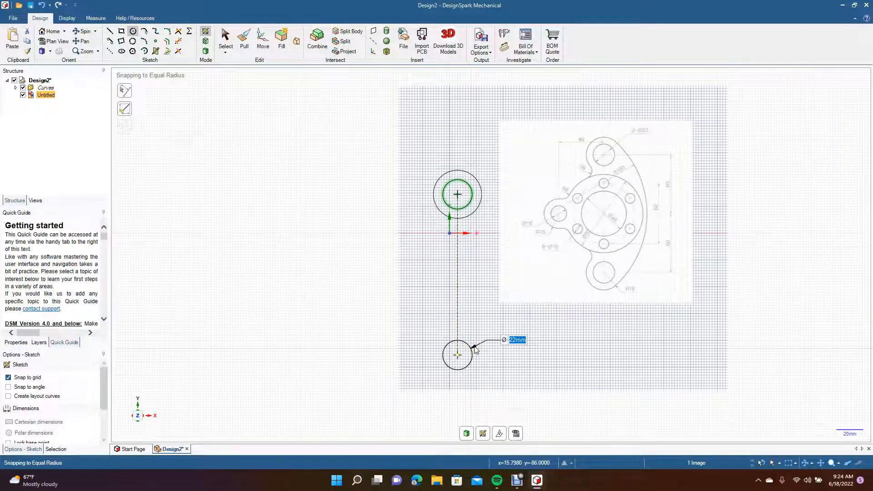
pyautogui.click(474, 348)
pyautogui.click(457, 355)
pyautogui.click(479, 339)
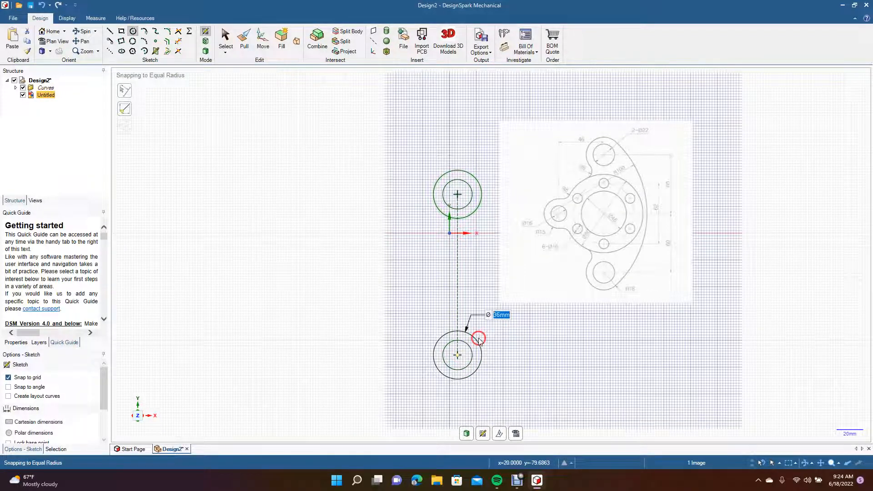
pyautogui.click(229, 44)
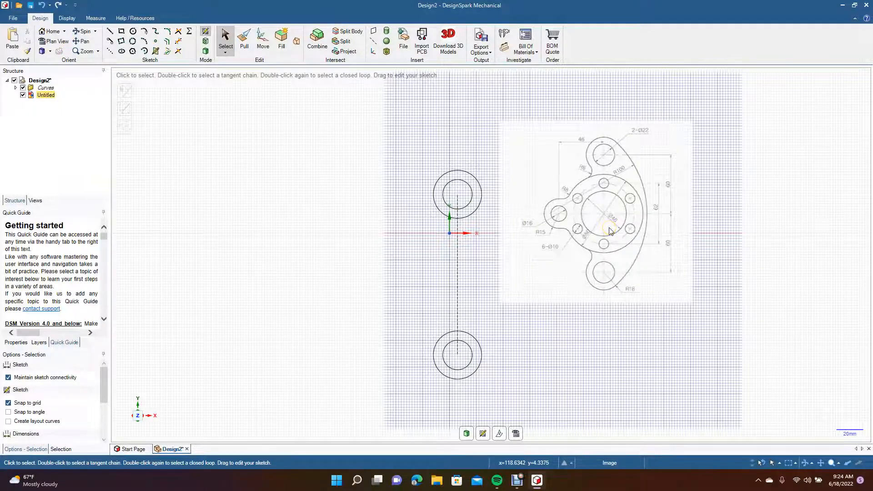
# Step: Draw a 46 mm diameter circle centered on the midpoint of the construction line
pyautogui.scroll(5, 610, 231)
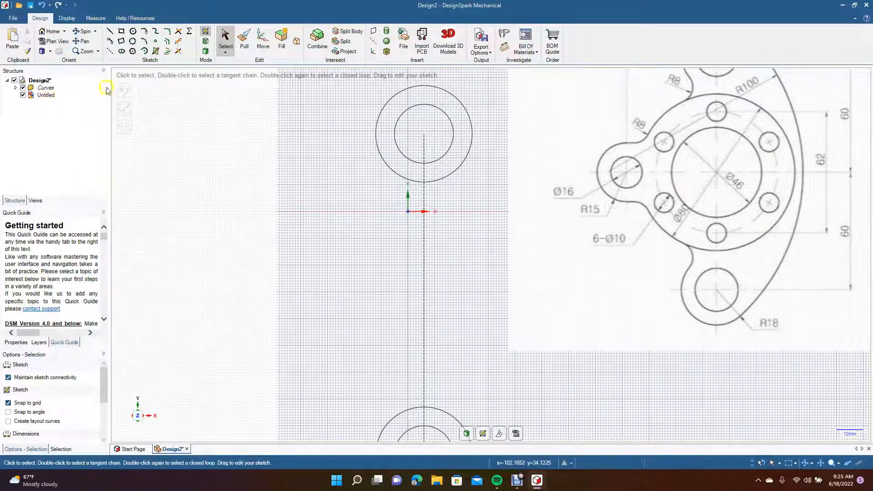
pyautogui.click(132, 31)
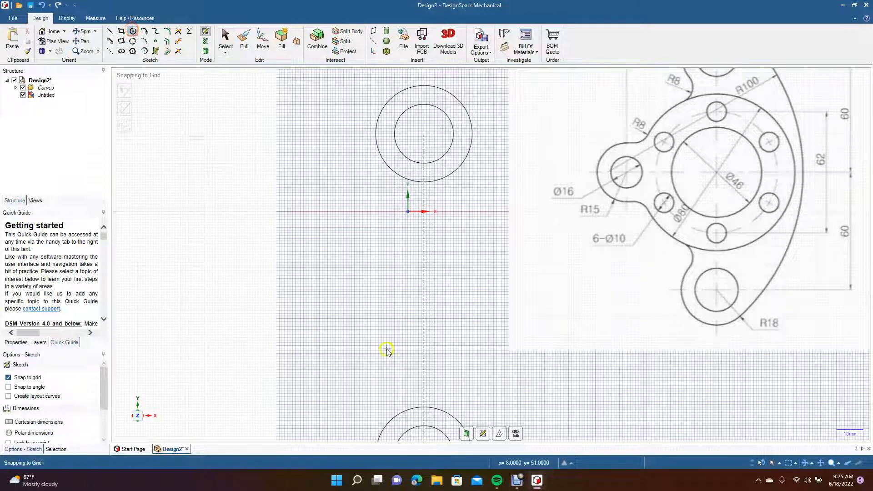
pyautogui.click(424, 295)
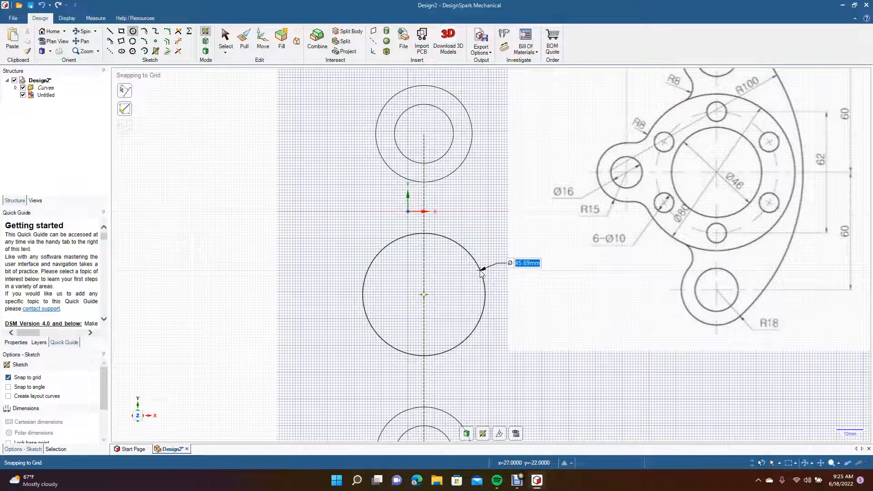
pyautogui.write('46')
pyautogui.press('Return')
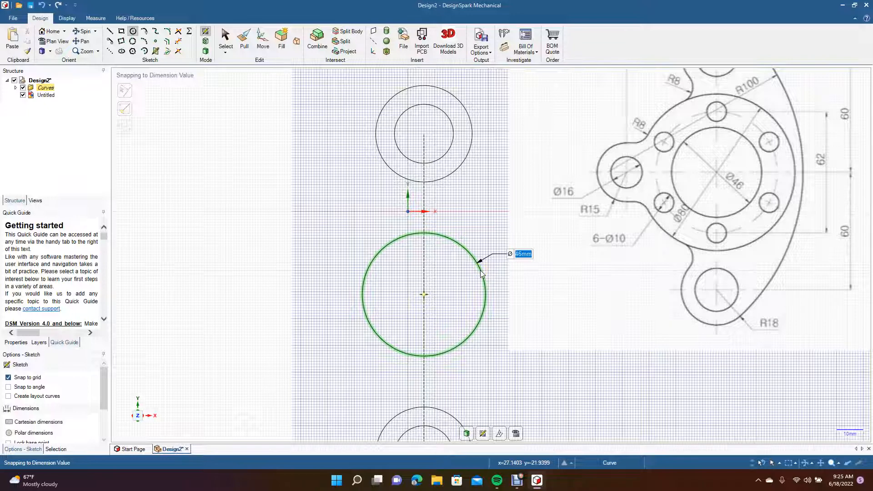
# Step: Draw an 80 mm diameter circle concentric with the 46 mm circle
pyautogui.click(424, 295)
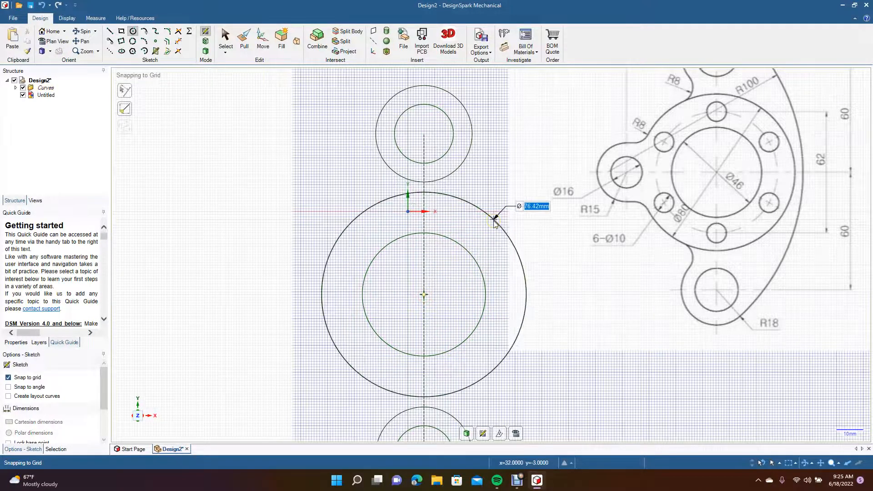
pyautogui.write('80')
pyautogui.press('Return')
pyautogui.click(225, 37)
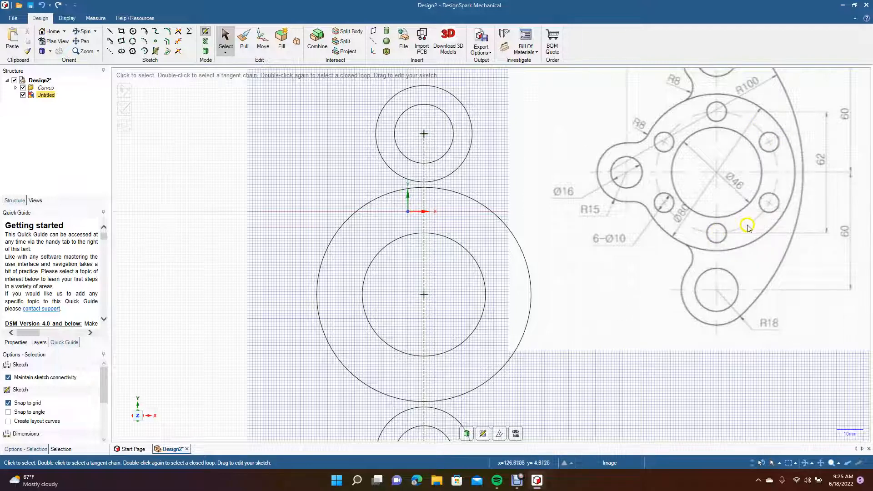
# Step: Shift the reference drawing image downward so the upper lug and the 46 dimension are in view
pyautogui.click(375, 336)
pyautogui.click(668, 233)
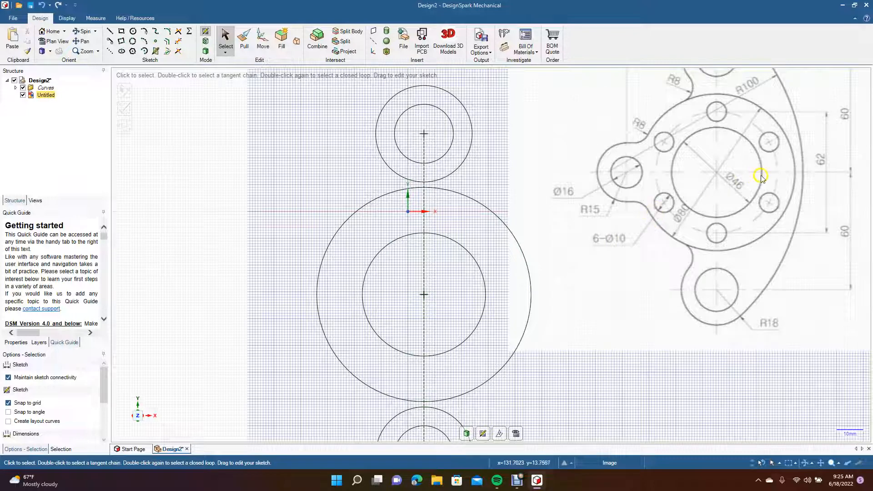
pyautogui.click(736, 168)
pyautogui.moveTo(724, 175); pyautogui.dragTo(721, 239)
pyautogui.moveTo(720, 240); pyautogui.dragTo(717, 220)
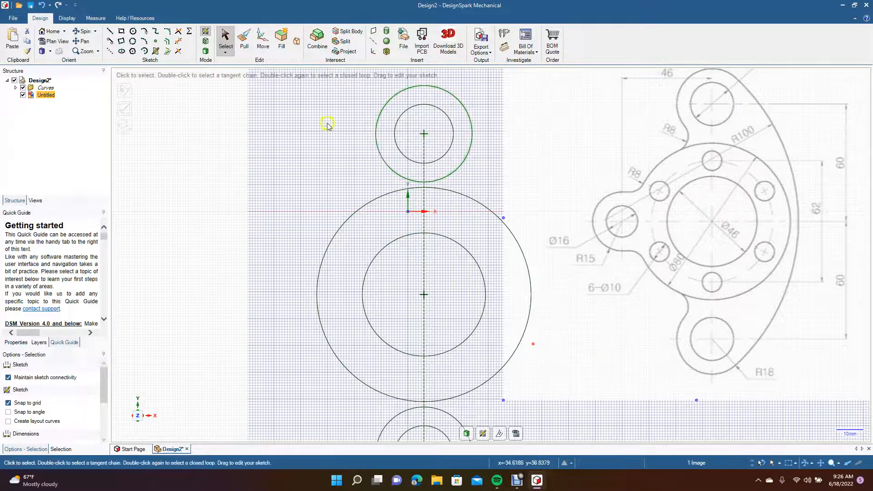
# Step: Draw a 63 mm diameter circle concentric with the 46 mm circle
pyautogui.click(133, 32)
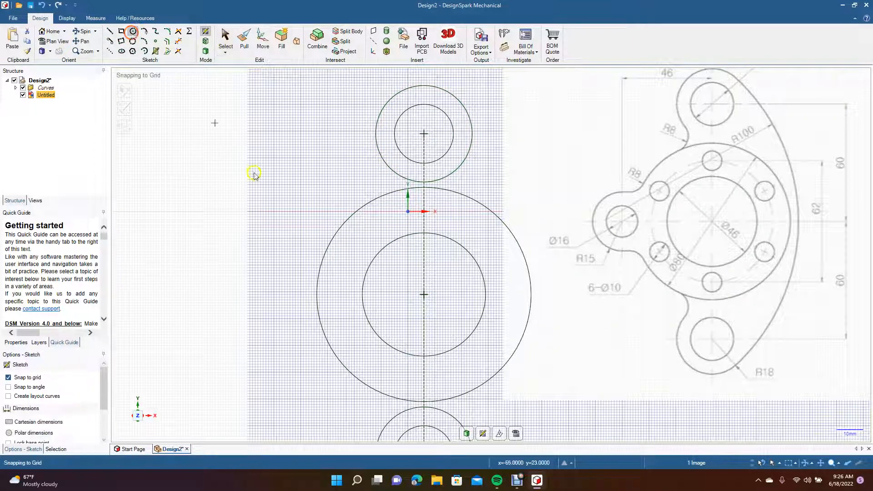
pyautogui.click(423, 296)
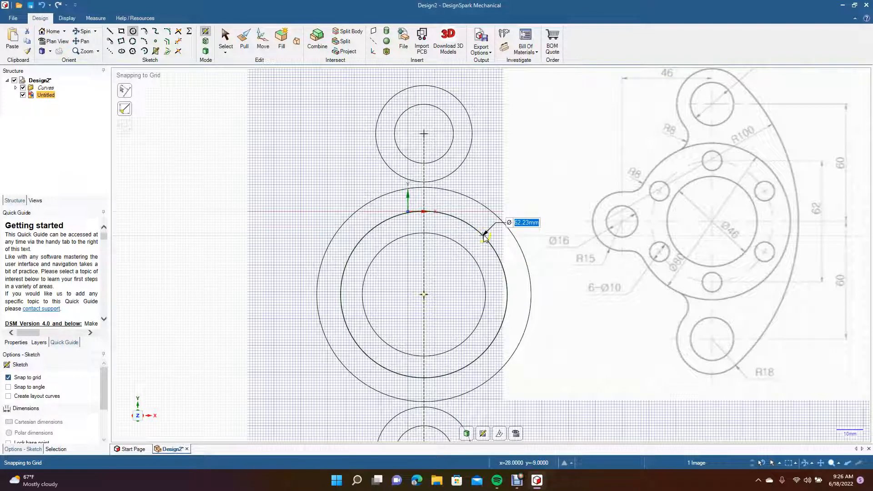
pyautogui.write('63')
pyautogui.press('Return')
pyautogui.click(226, 39)
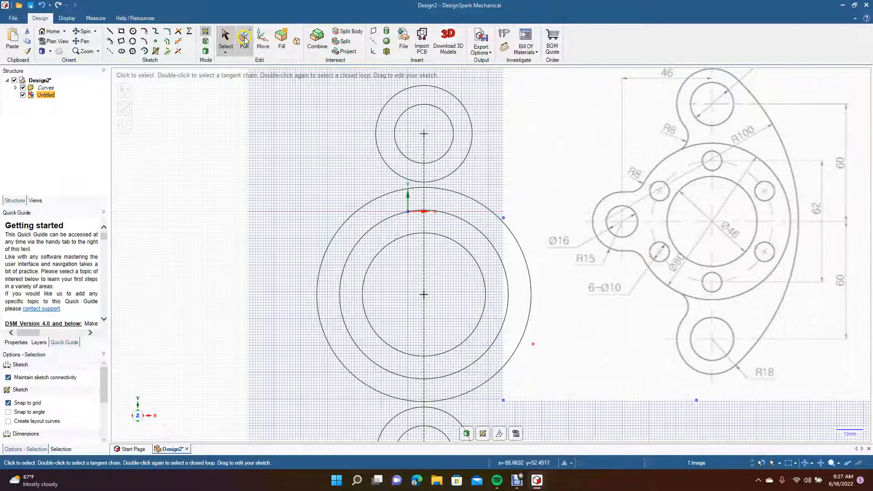
# Step: Draw a 10 mm diameter circle centered where the 63 mm circle crosses the vertical construction line above the flange center
pyautogui.click(133, 31)
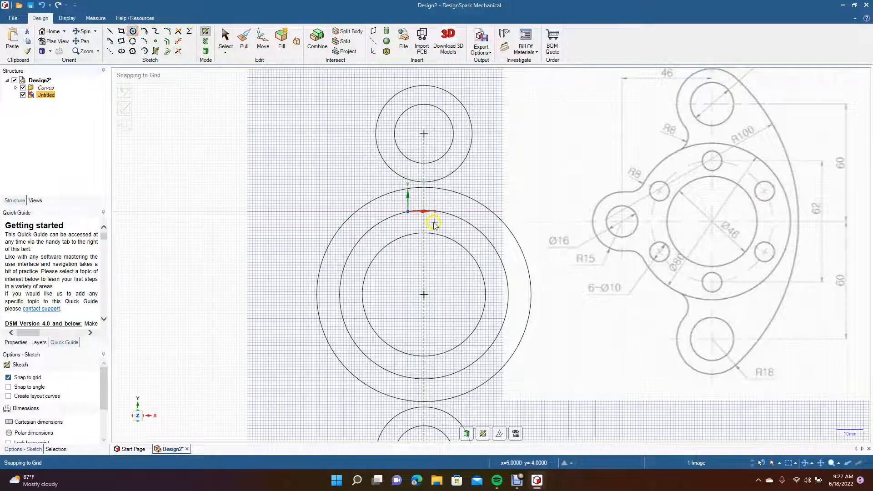
pyautogui.click(423, 212)
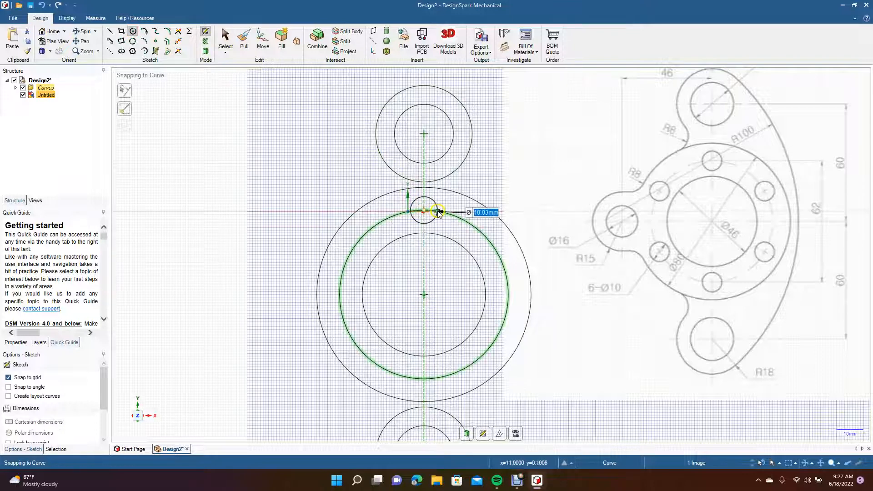
pyautogui.write('10')
pyautogui.press('Return')
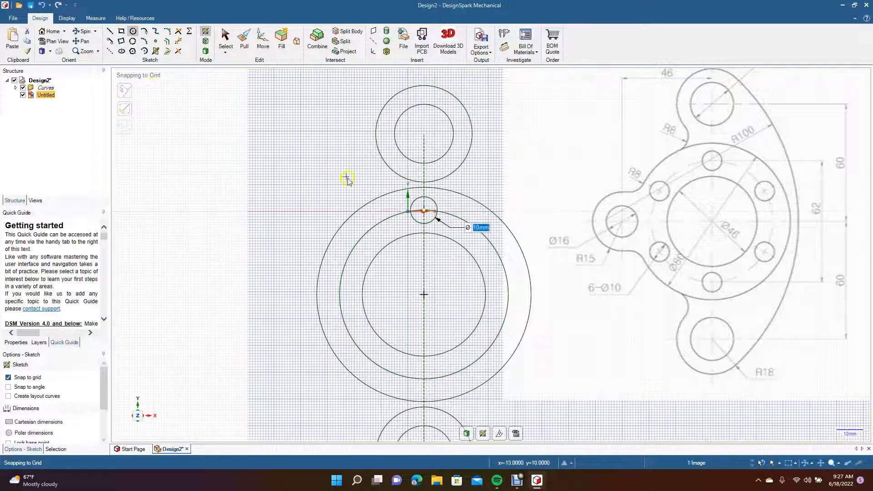
pyautogui.click(224, 46)
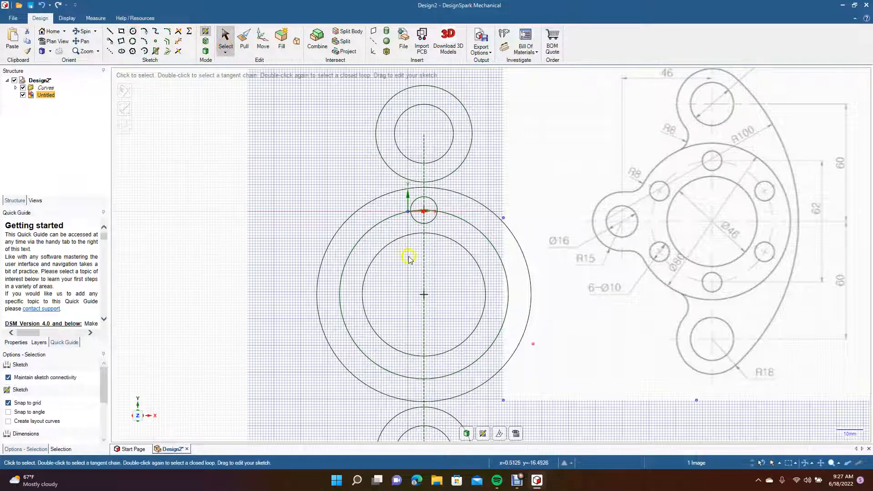
pyautogui.click(202, 200)
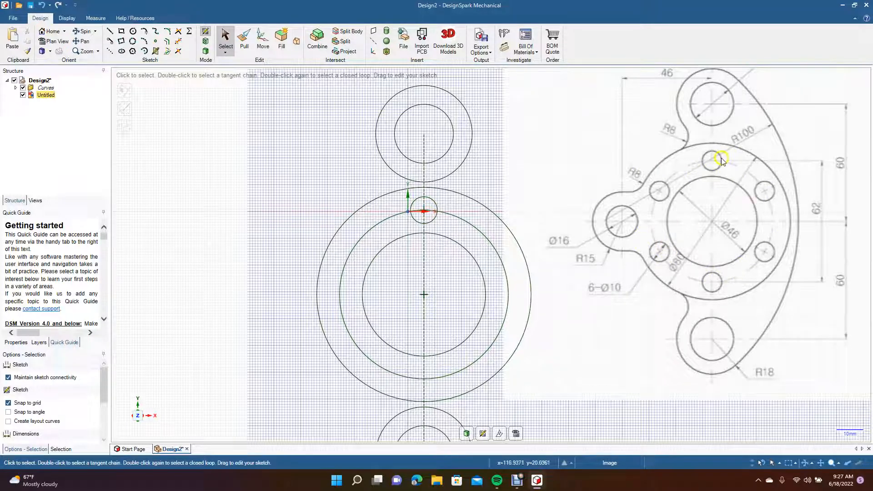
# Step: Pattern the 10 mm circle into six copies around the flange center and delete the 63 mm guide circle
pyautogui.click(434, 223)
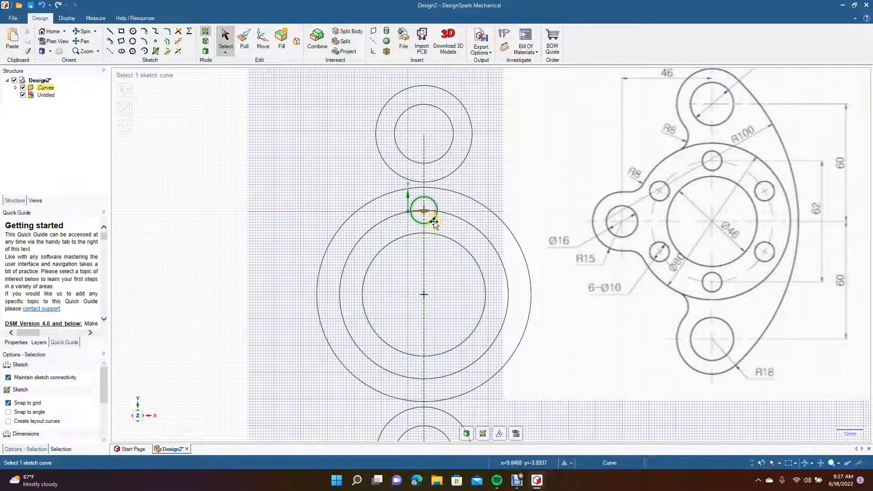
pyautogui.click(263, 44)
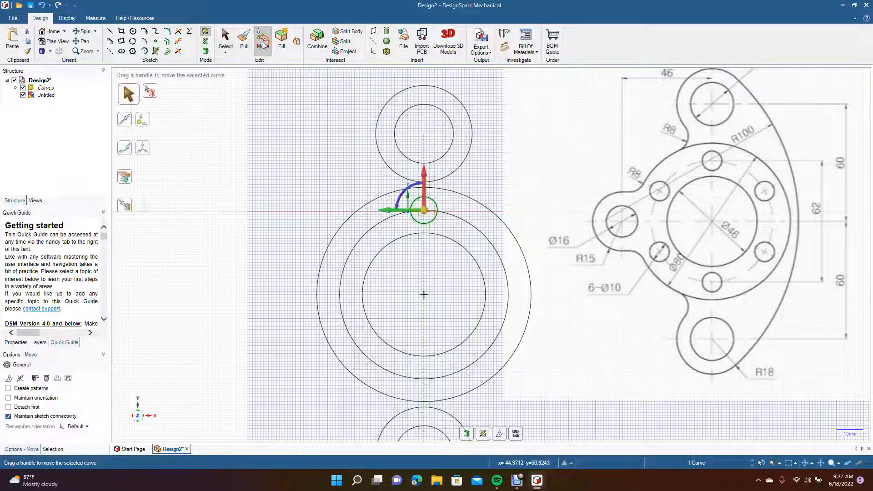
pyautogui.click(41, 386)
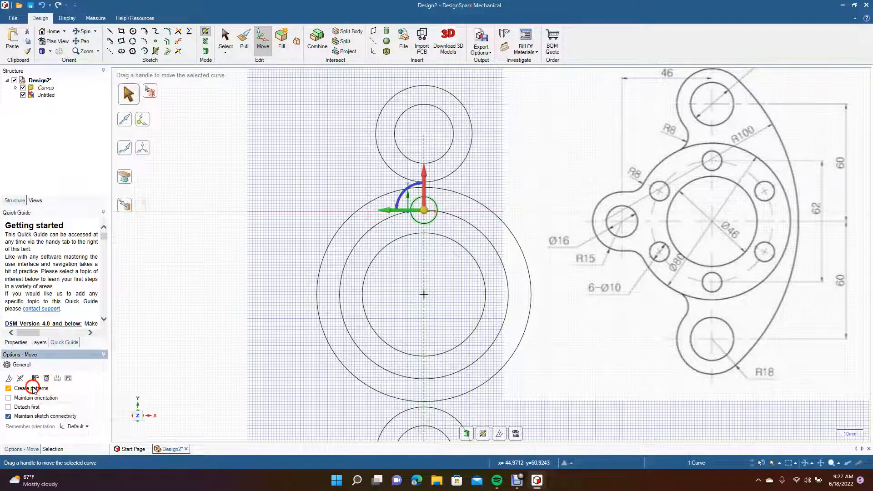
pyautogui.moveTo(424, 210); pyautogui.dragTo(387, 305)
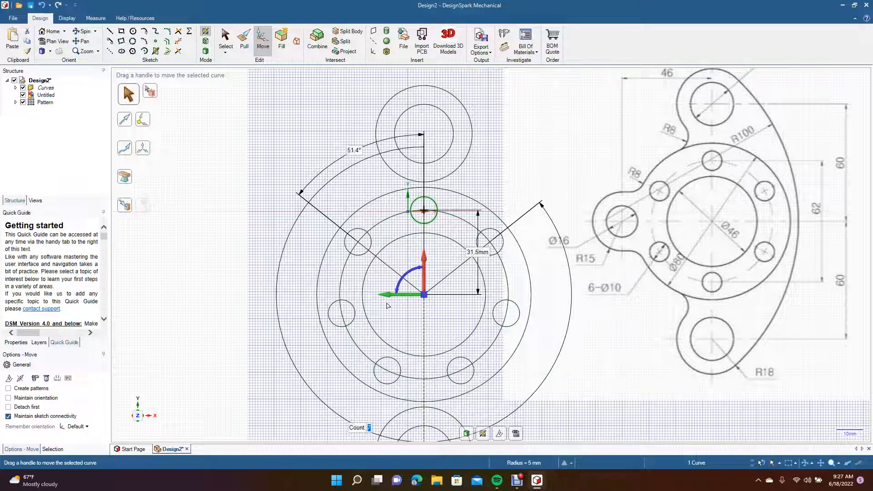
pyautogui.write('6')
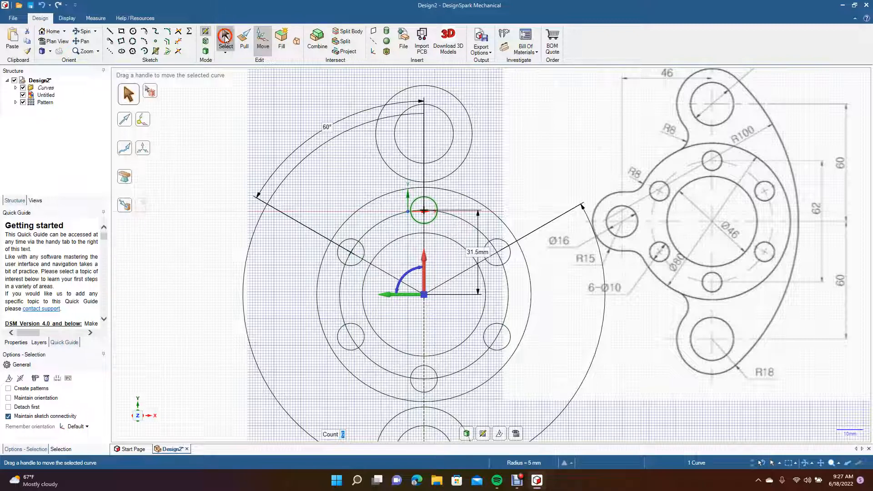
pyautogui.click(225, 45)
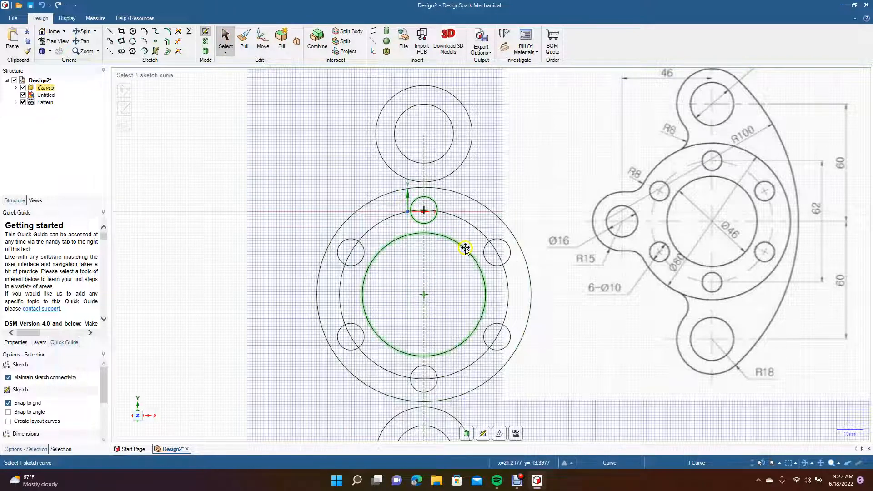
pyautogui.click(382, 224)
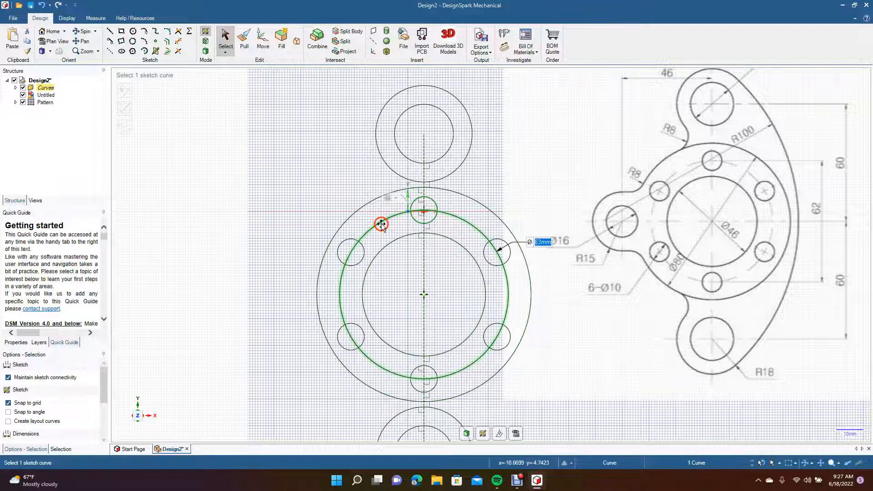
pyautogui.press('Delete')
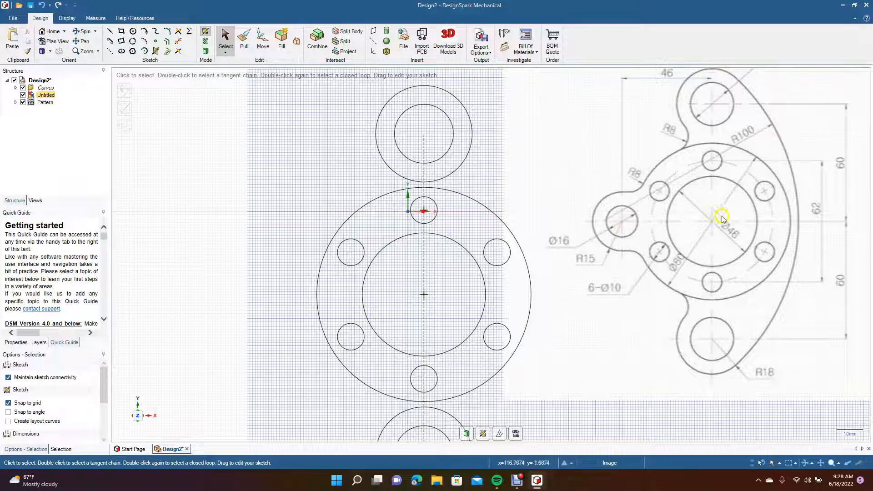
# Step: Draw a 46 mm horizontal construction line from the flange center toward the left
pyautogui.click(110, 51)
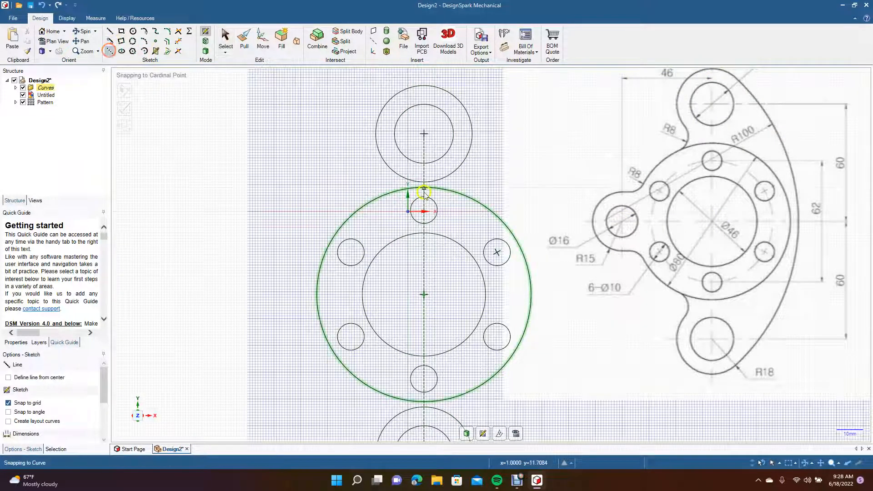
pyautogui.click(424, 294)
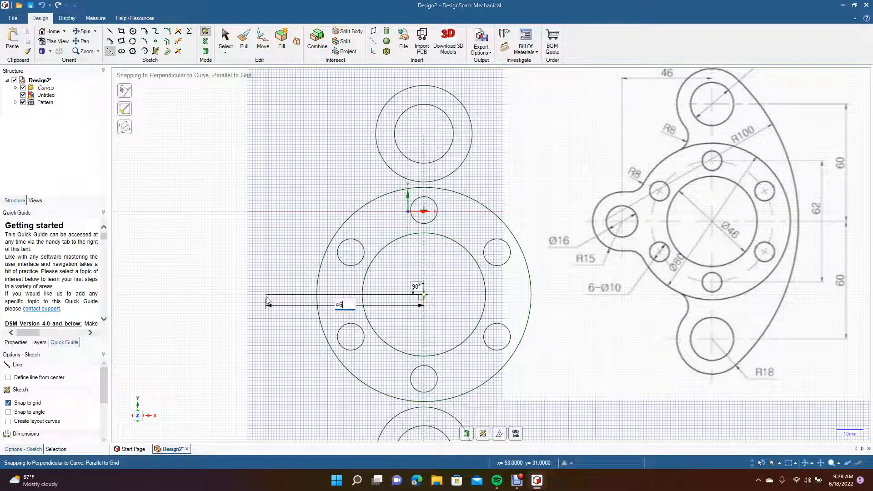
pyautogui.click(300, 295)
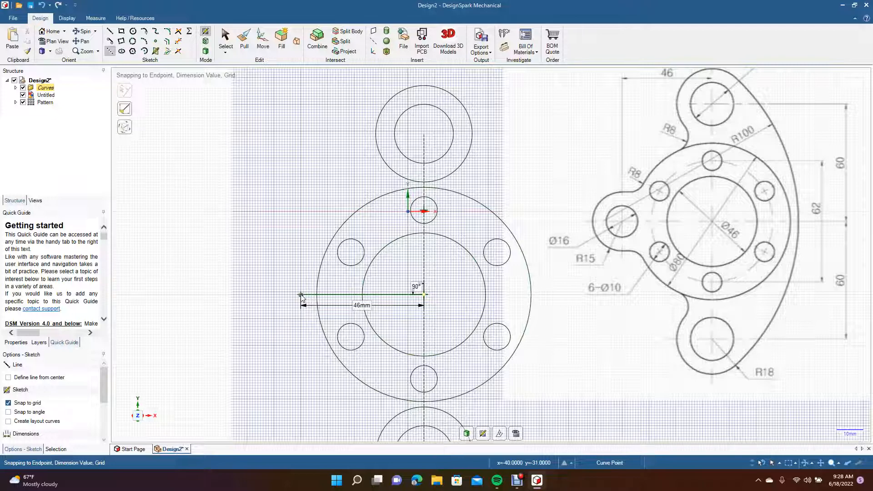
pyautogui.click(225, 36)
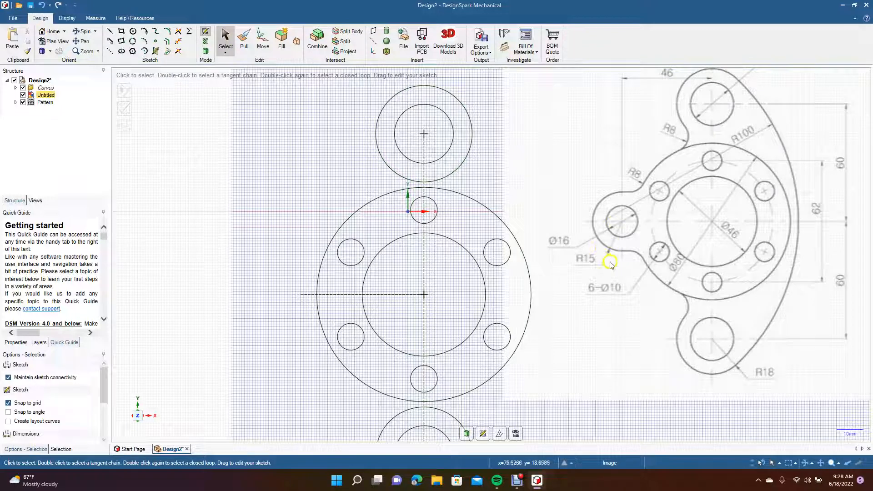
# Step: Draw concentric 16 mm and 30 mm diameter circles centered on the left endpoint of the horizontal construction line
pyautogui.click(132, 31)
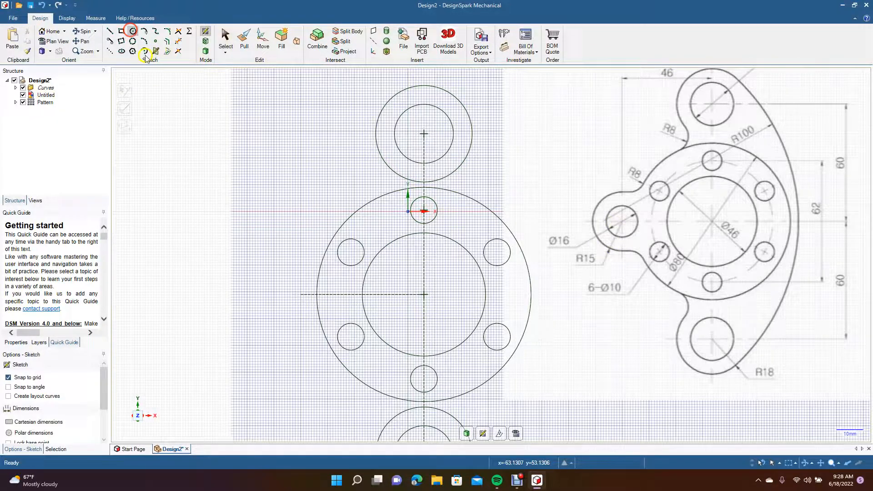
pyautogui.click(301, 295)
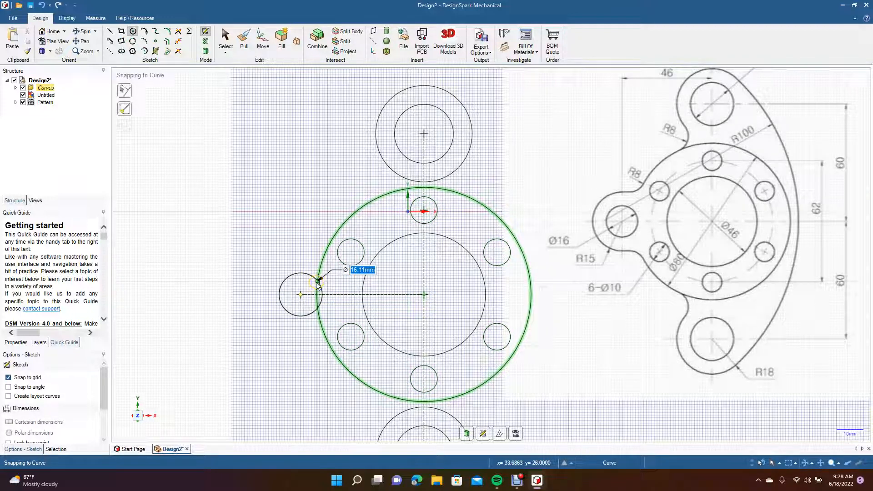
pyautogui.write('1')
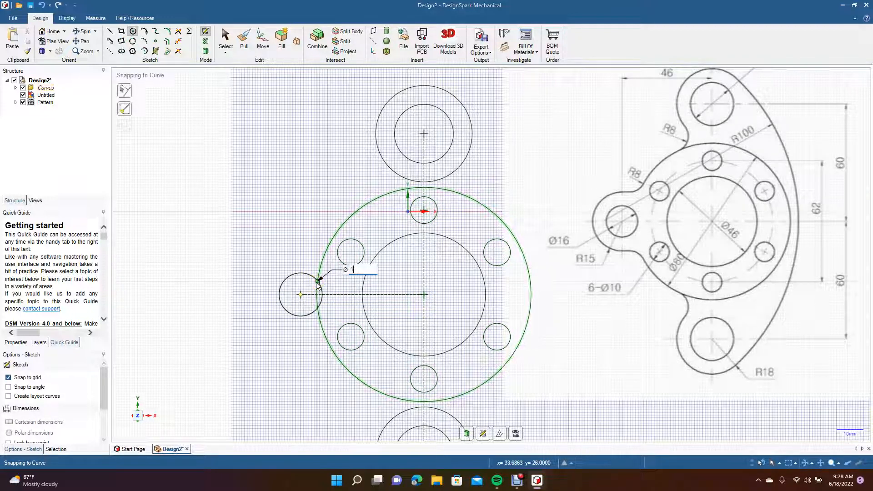
pyautogui.write('6')
pyautogui.press('Return')
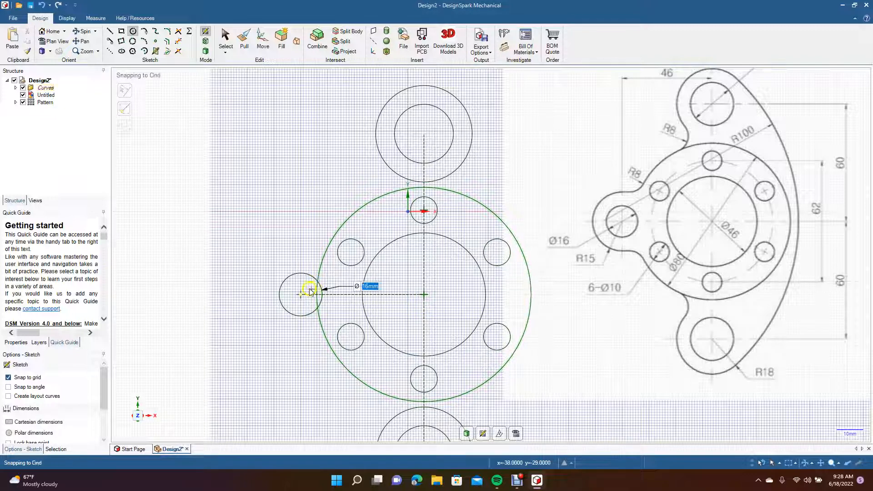
pyautogui.click(300, 295)
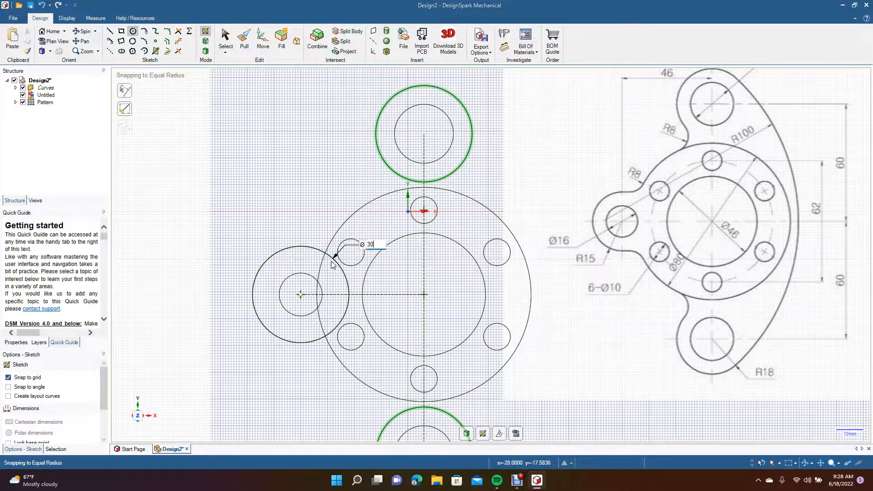
pyautogui.click(328, 267)
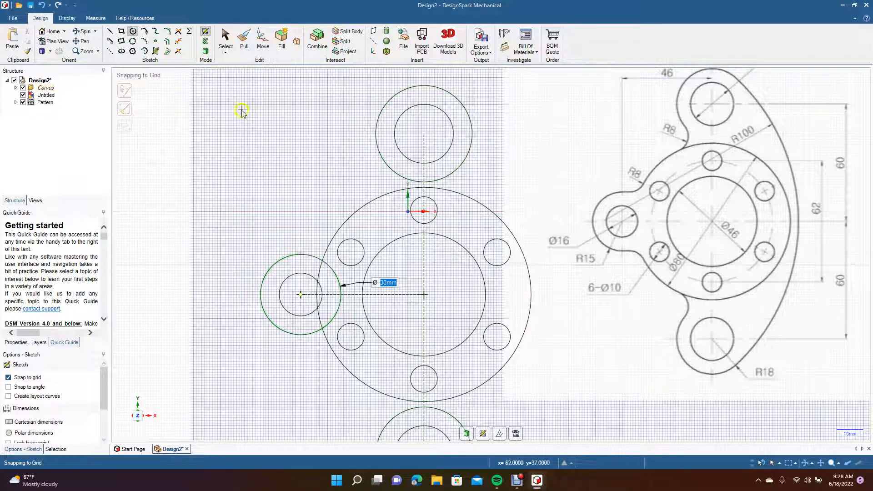
pyautogui.click(225, 43)
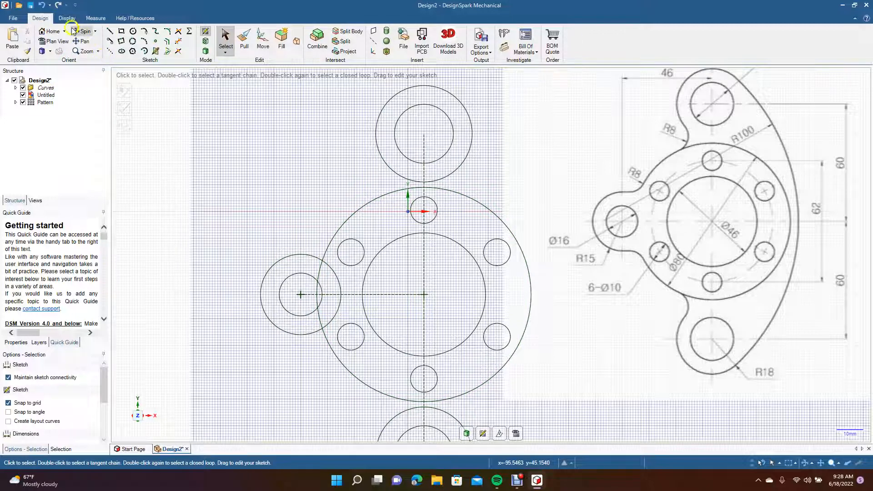
# Step: Sketch a horizontal tangent line about 26 mm long from the top of the 30 mm circle toward the flange
pyautogui.click(109, 42)
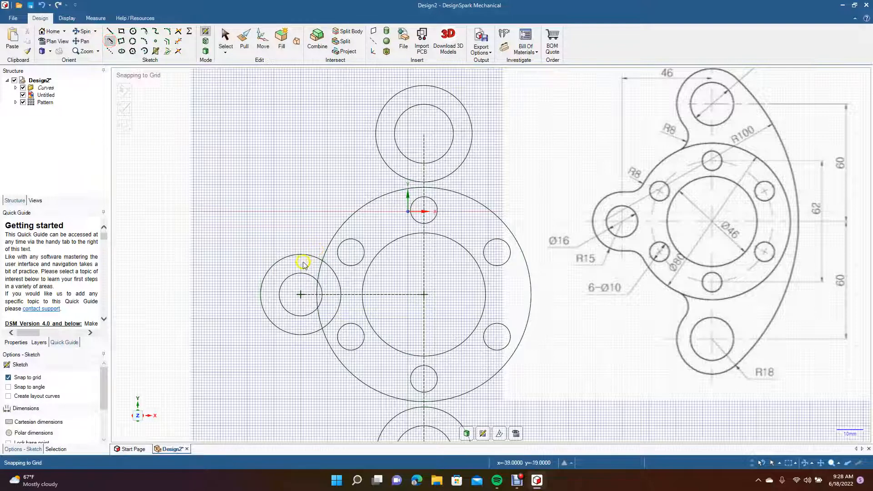
pyautogui.click(299, 257)
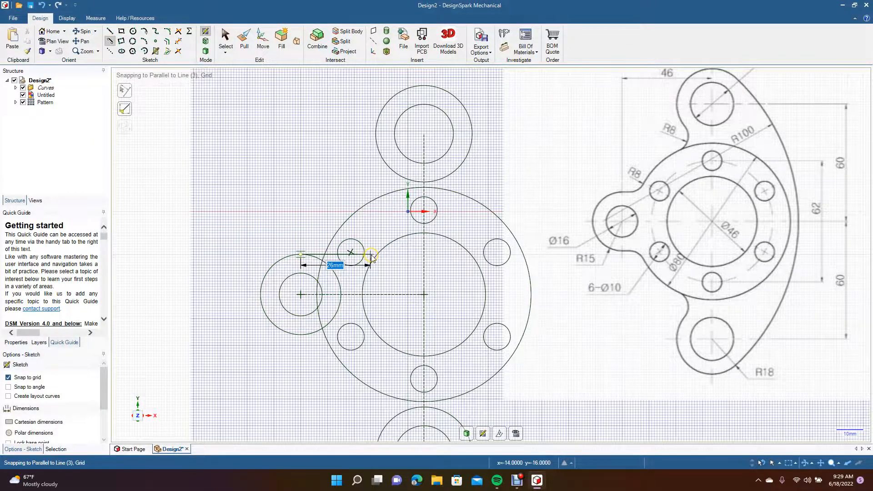
pyautogui.click(372, 259)
pyautogui.click(225, 37)
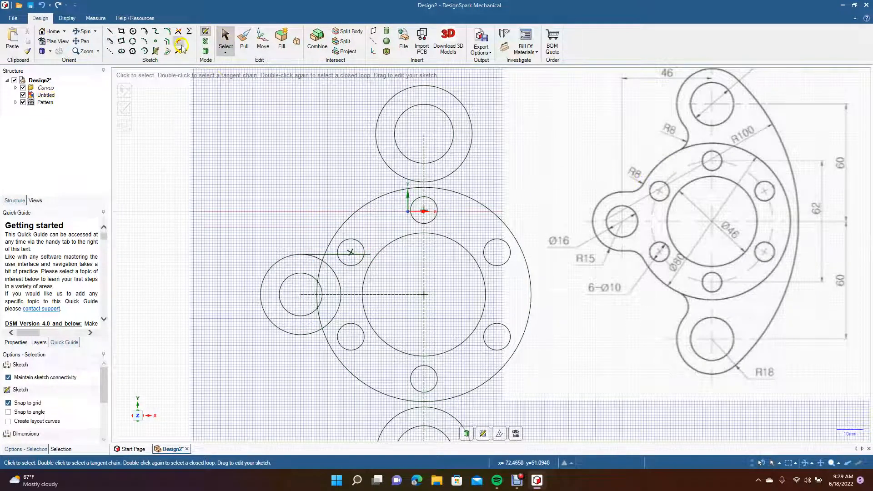
# Step: Round the corner between the upper tangent line and the 80 mm circle
pyautogui.click(168, 31)
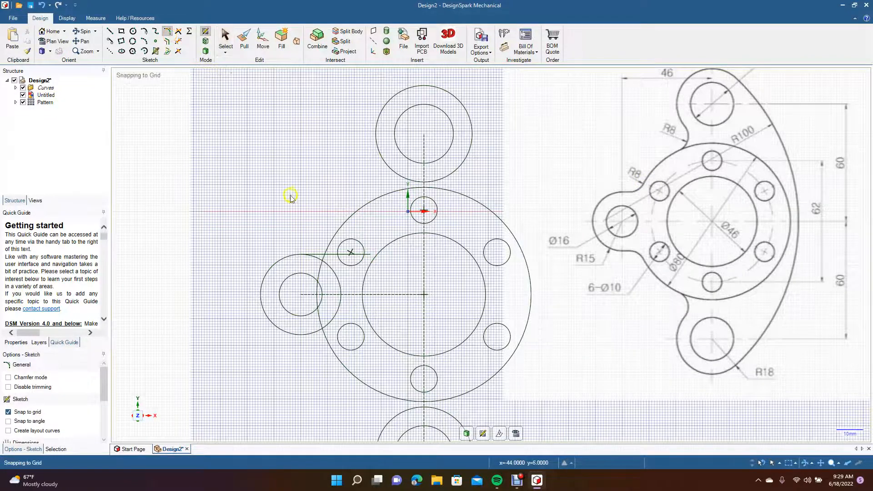
pyautogui.click(317, 254)
pyautogui.click(330, 245)
pyautogui.click(225, 39)
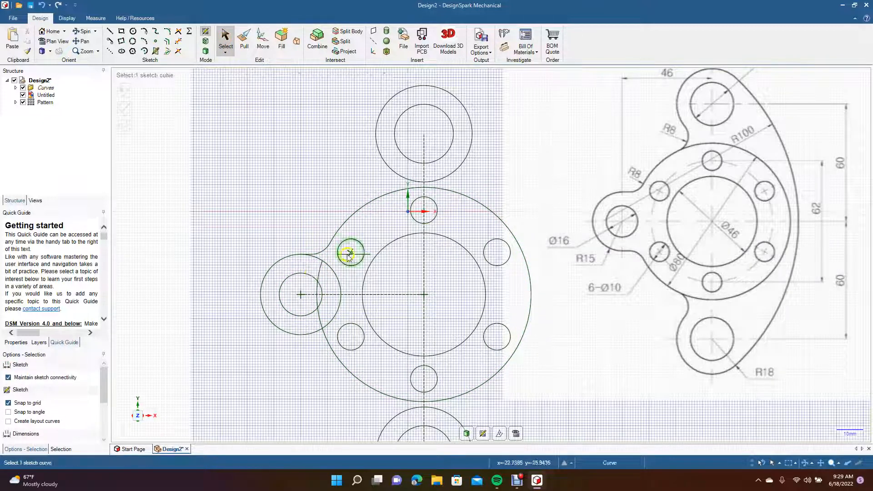
# Step: Sketch a horizontal tangent line about 21 mm long from the bottom of the left lug's 30 mm circle toward the flange
pyautogui.click(109, 33)
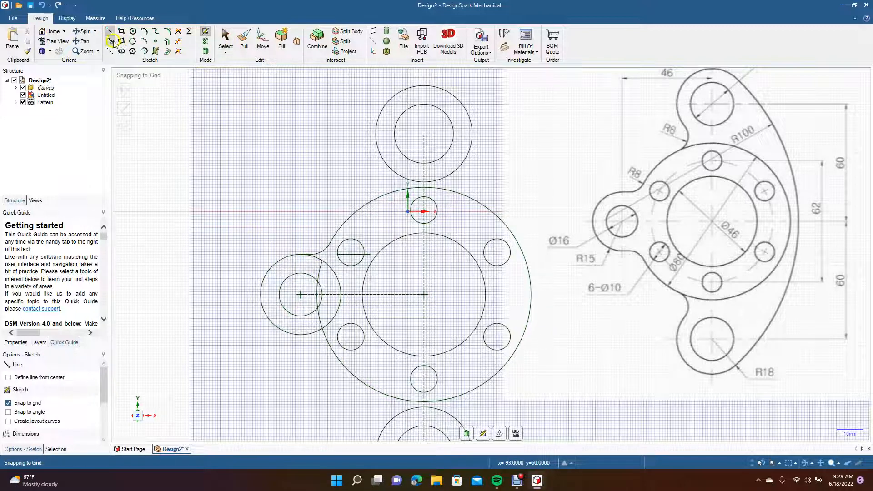
pyautogui.click(110, 41)
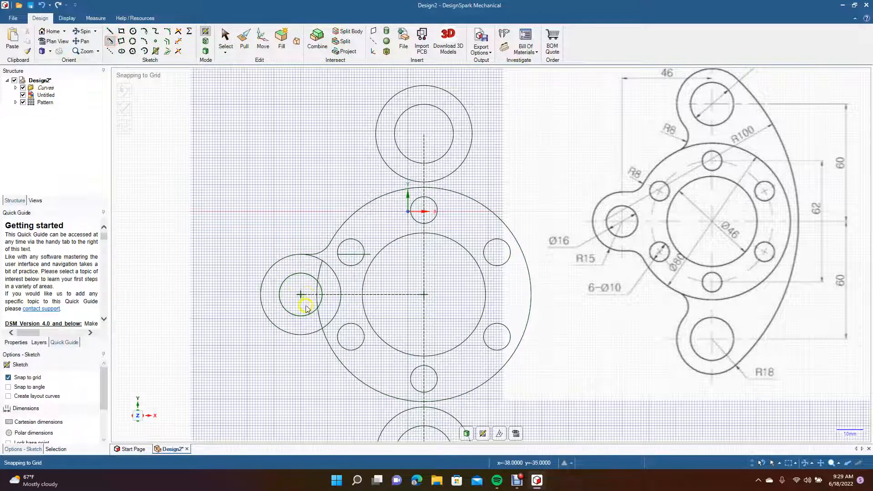
pyautogui.click(300, 335)
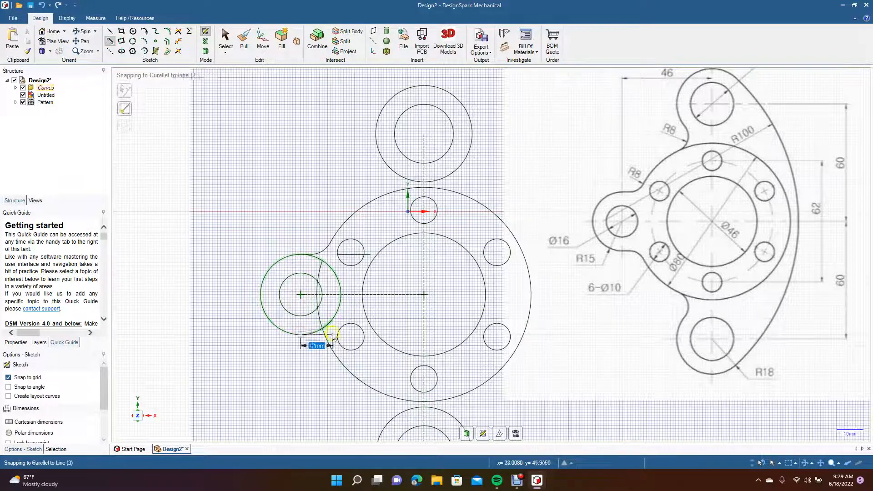
pyautogui.click(358, 336)
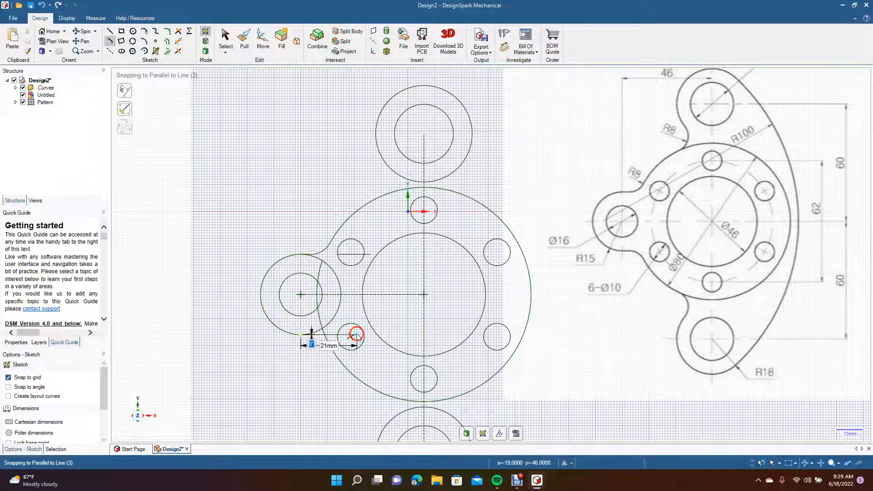
pyautogui.click(228, 39)
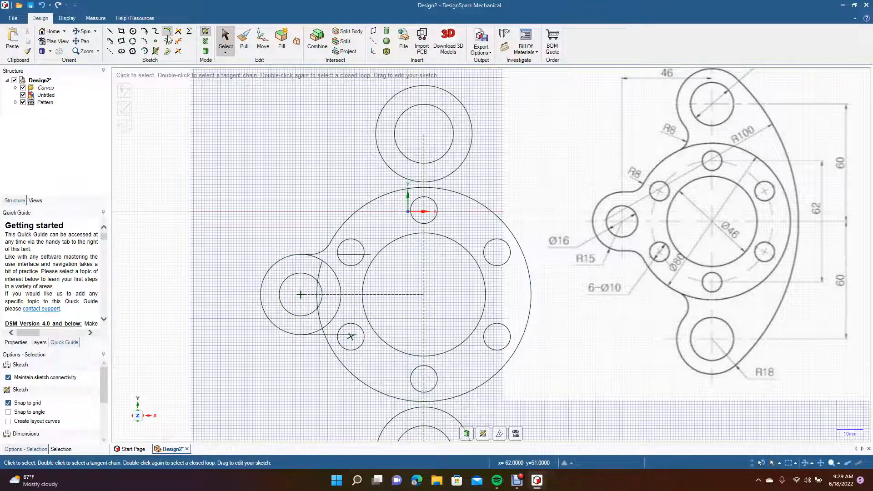
# Step: Round the corner between the lower tangent line and the 80 mm circle with an 8 mm radius
pyautogui.click(167, 34)
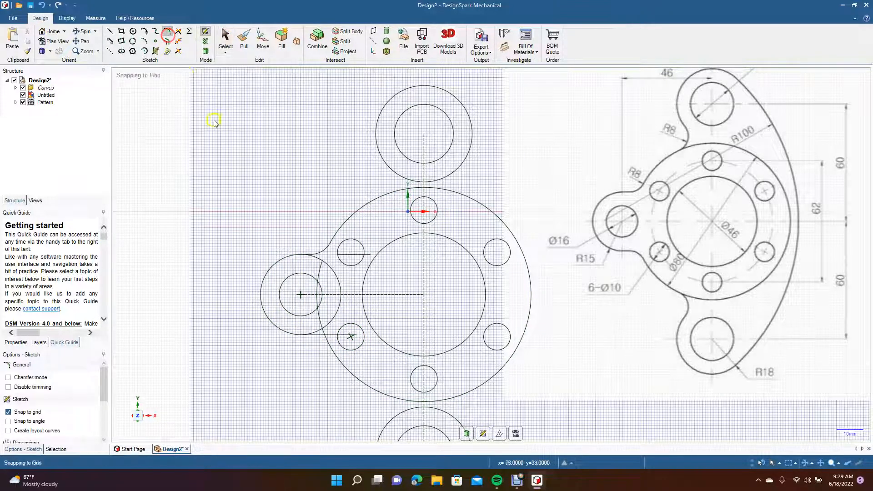
pyautogui.click(317, 339)
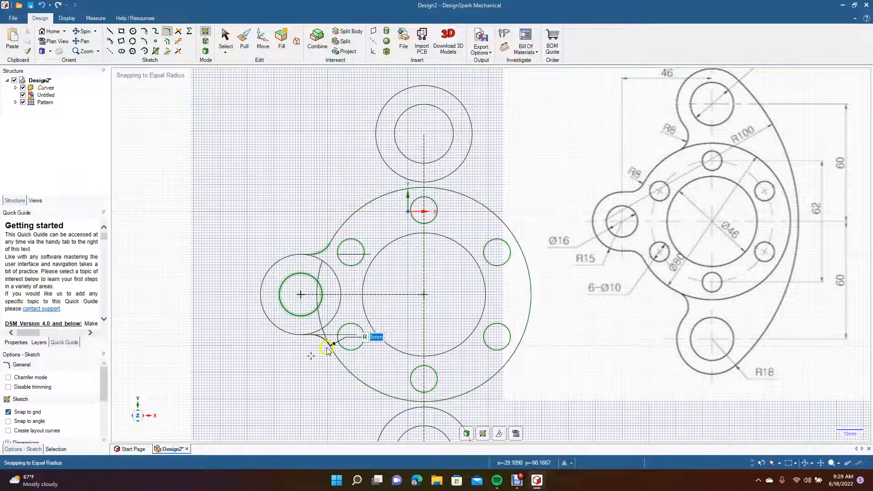
pyautogui.click(328, 350)
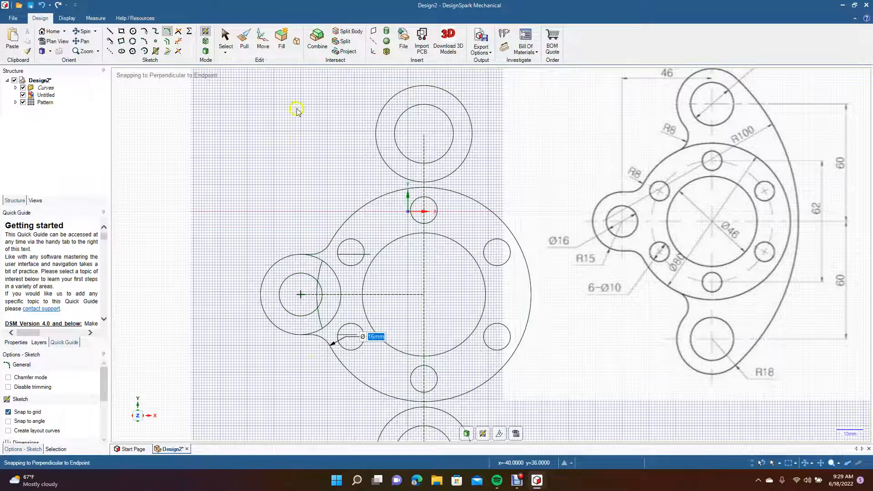
pyautogui.click(223, 36)
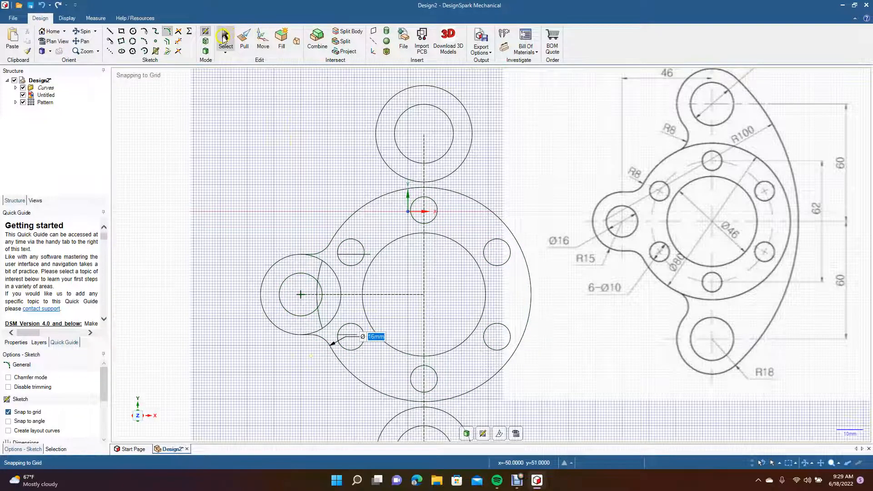
# Step: Trim away the 80 mm circle's segments inside the left lug and the excess end of the lower tangent line
pyautogui.click(178, 41)
pyautogui.click(317, 267)
pyautogui.click(315, 287)
pyautogui.click(317, 302)
pyautogui.click(323, 318)
pyautogui.click(349, 337)
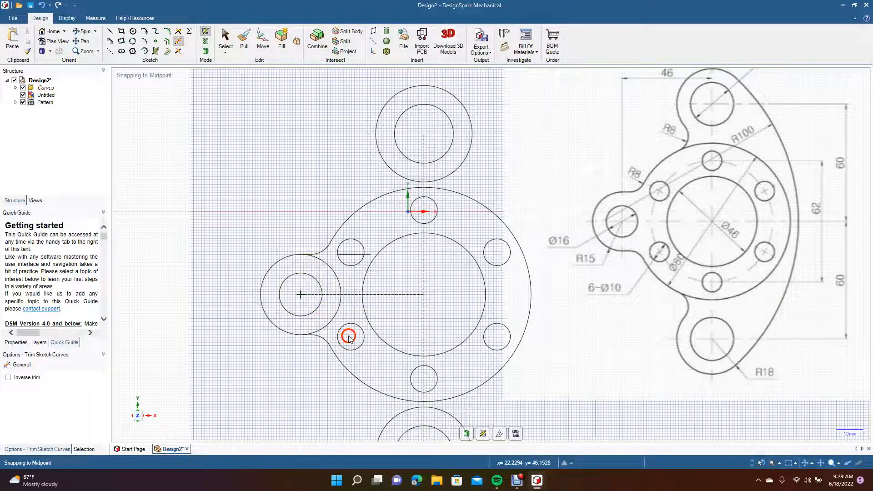
# Step: Trim away the excess upper tangent line across the bolt hole and the inner arc of the left lug's 30 mm circle
pyautogui.click(352, 256)
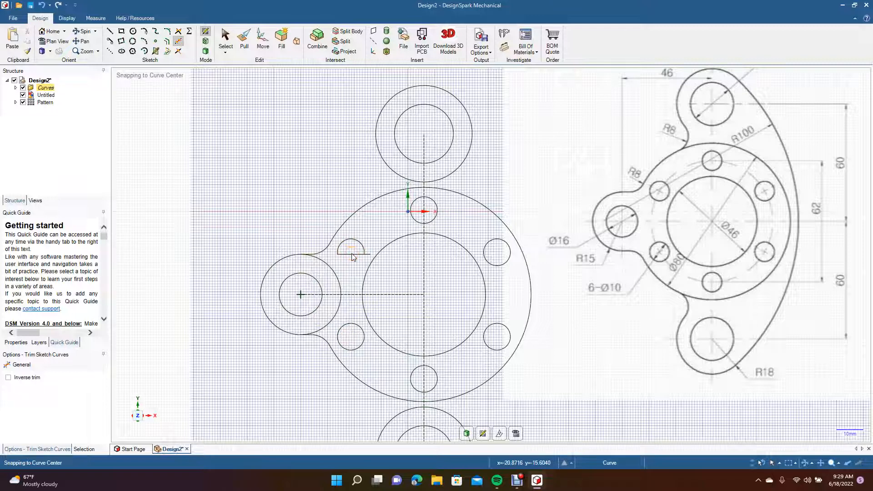
pyautogui.click(352, 255)
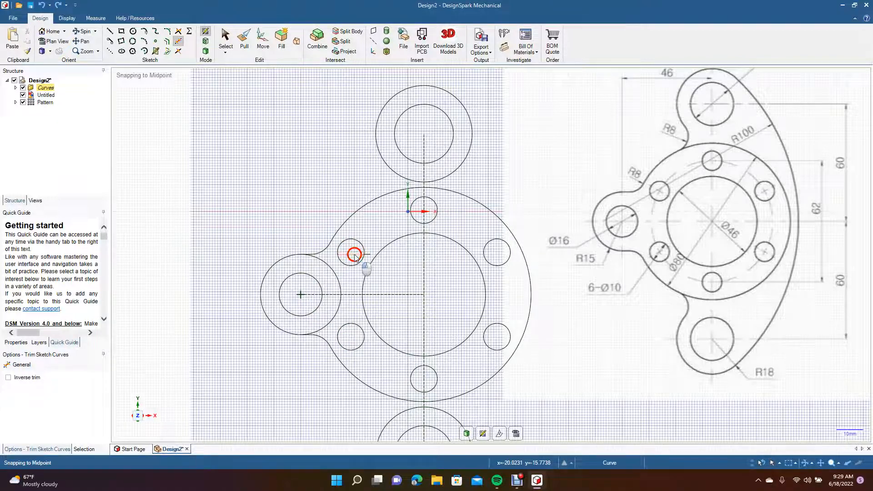
pyautogui.click(369, 255)
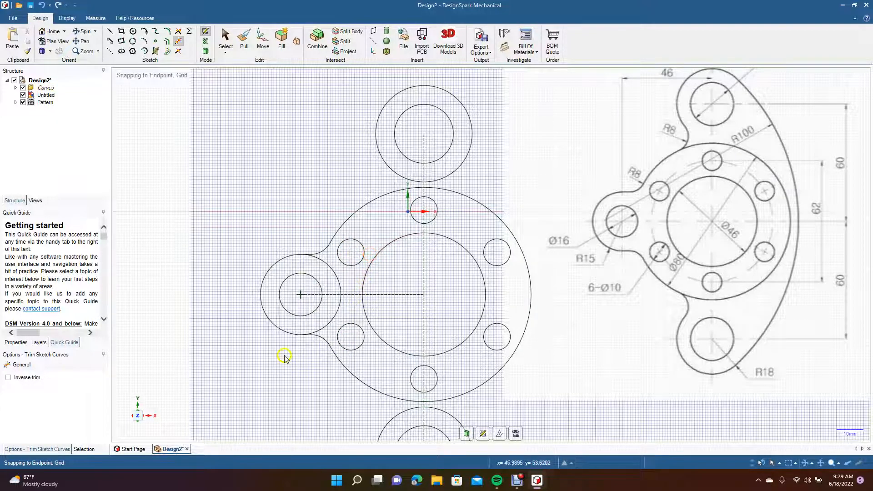
pyautogui.click(334, 314)
pyautogui.click(337, 278)
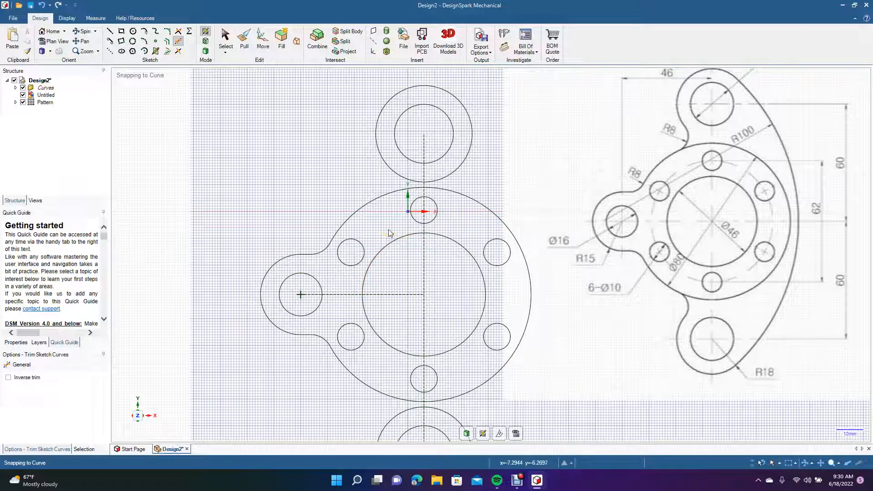
# Step: Move the reference drawing image down and farther away from the sketch so the whole drawing can be seen
pyautogui.click(230, 45)
pyautogui.moveTo(614, 152); pyautogui.dragTo(613, 187)
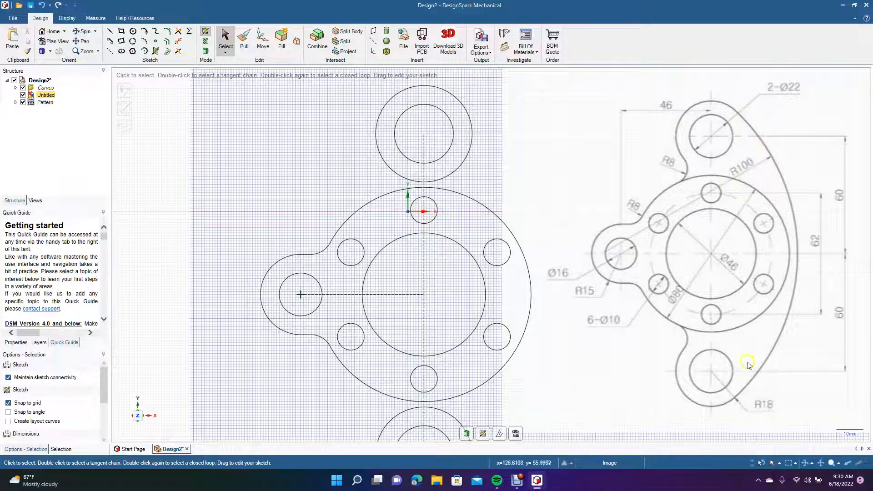
pyautogui.moveTo(723, 413)
pyautogui.mouseDown()
pyautogui.moveTo(789, 296)
pyautogui.moveTo(757, 423)
pyautogui.moveTo(727, 426)
pyautogui.moveTo(735, 416)
pyautogui.moveTo(774, 415)
pyautogui.mouseUp()
pyautogui.press('z')
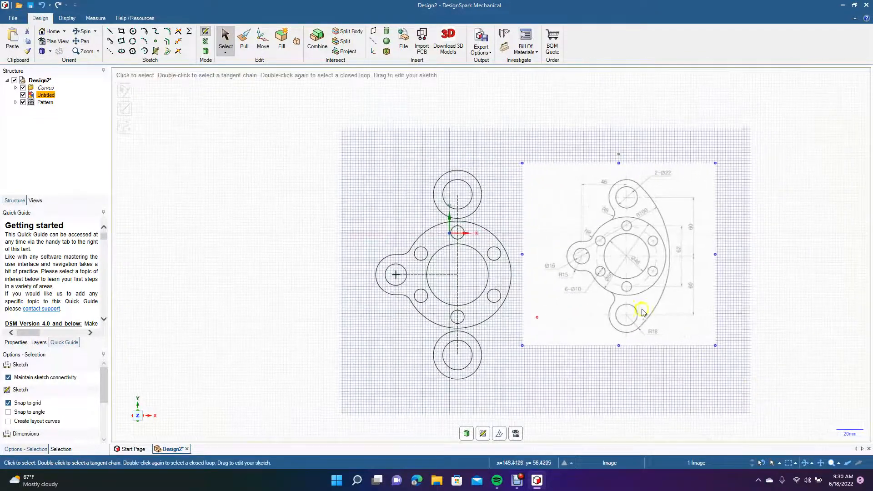
# Step: Draw a tangent arc about 253 mm in diameter joining the right sides of the upper and lower lugs' outer circles
pyautogui.click(145, 32)
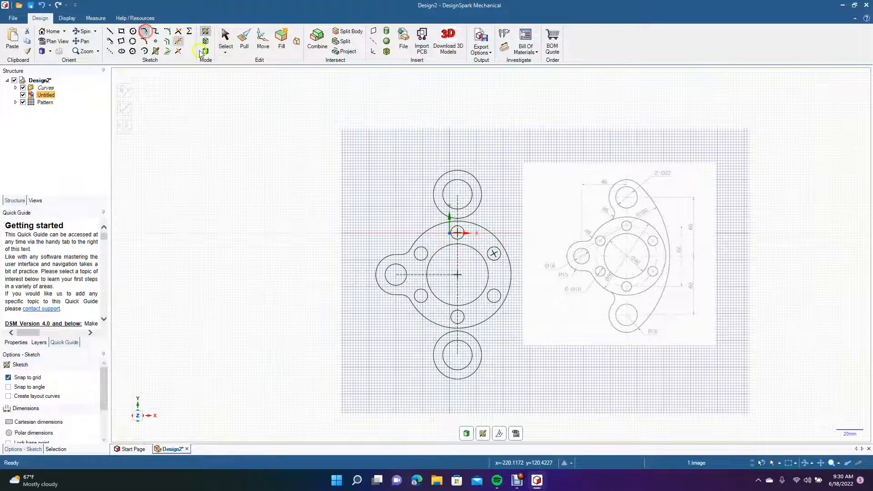
pyautogui.click(479, 181)
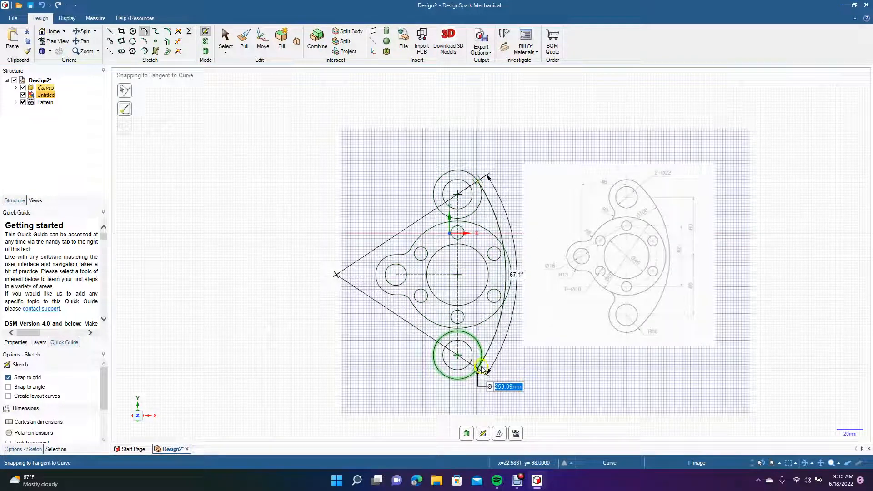
pyautogui.click(482, 370)
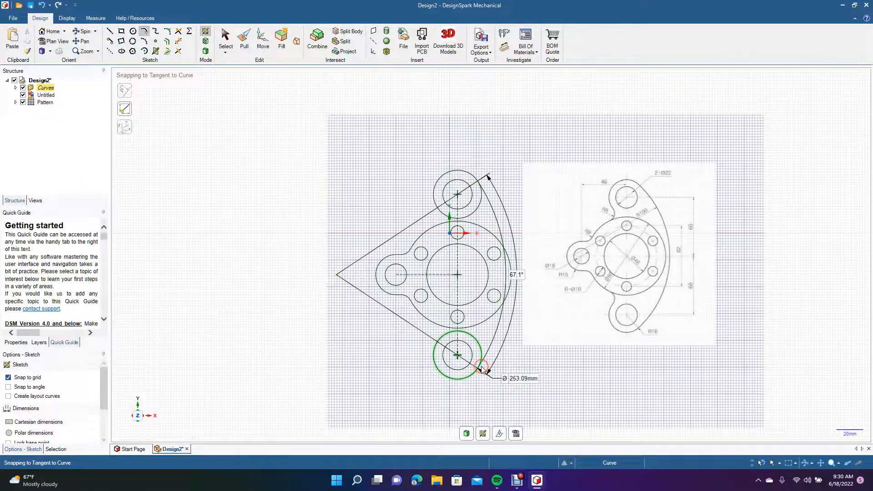
pyautogui.click(226, 33)
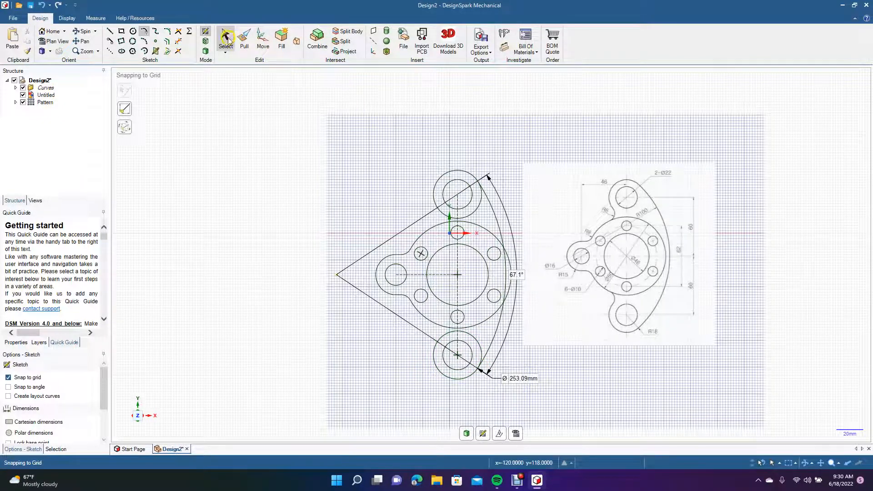
# Step: Bulge the large side arc outward past the flange and set its diameter to 200 mm
pyautogui.click(503, 234)
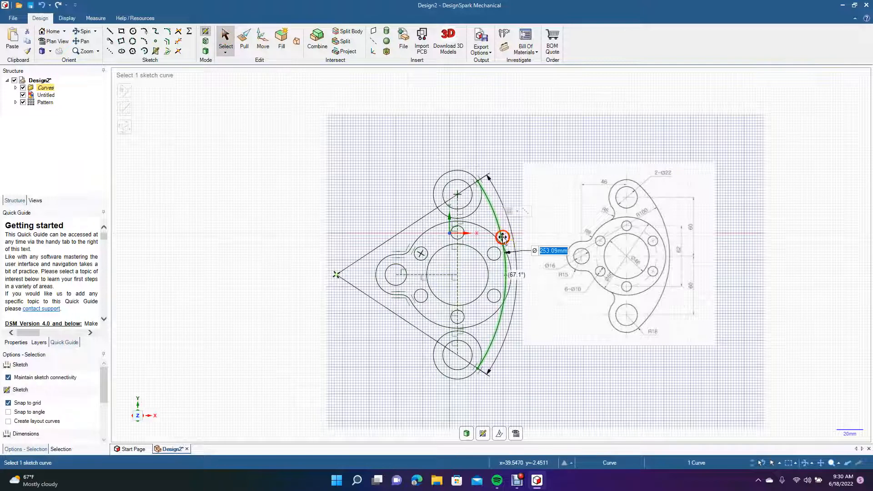
pyautogui.moveTo(506, 276); pyautogui.dragTo(522, 275)
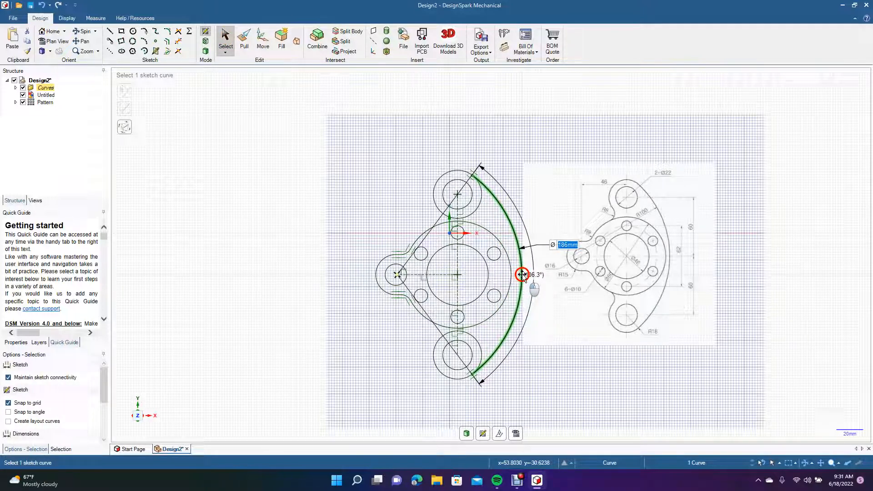
pyautogui.moveTo(522, 275)
pyautogui.mouseDown()
pyautogui.moveTo(512, 277)
pyautogui.moveTo(547, 277)
pyautogui.moveTo(519, 283)
pyautogui.moveTo(539, 281)
pyautogui.moveTo(530, 282)
pyautogui.mouseUp()
pyautogui.write('200')
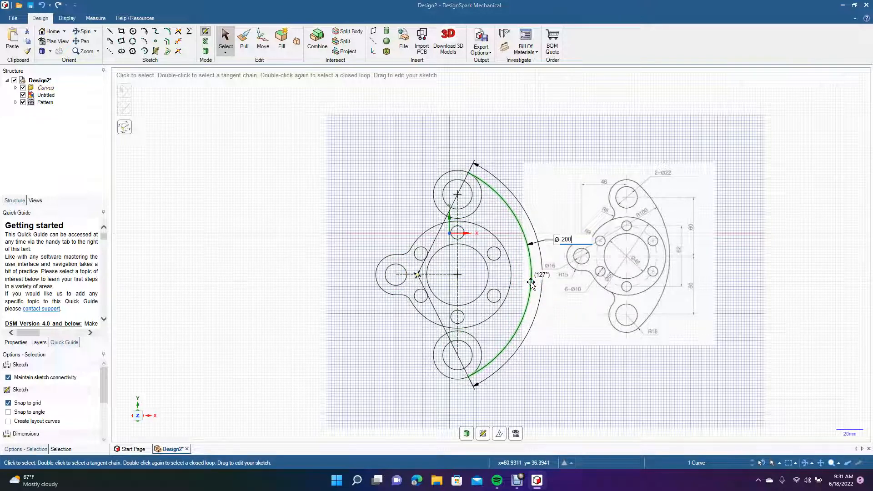
pyautogui.press('Return')
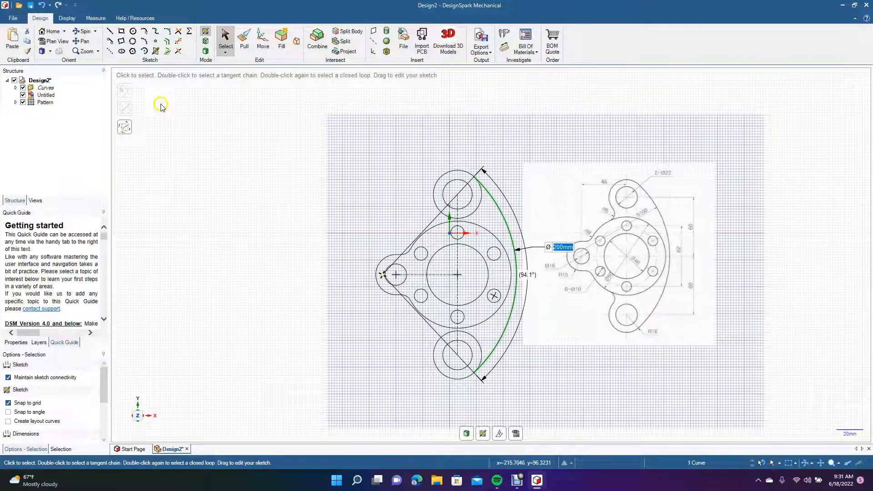
pyautogui.click(226, 36)
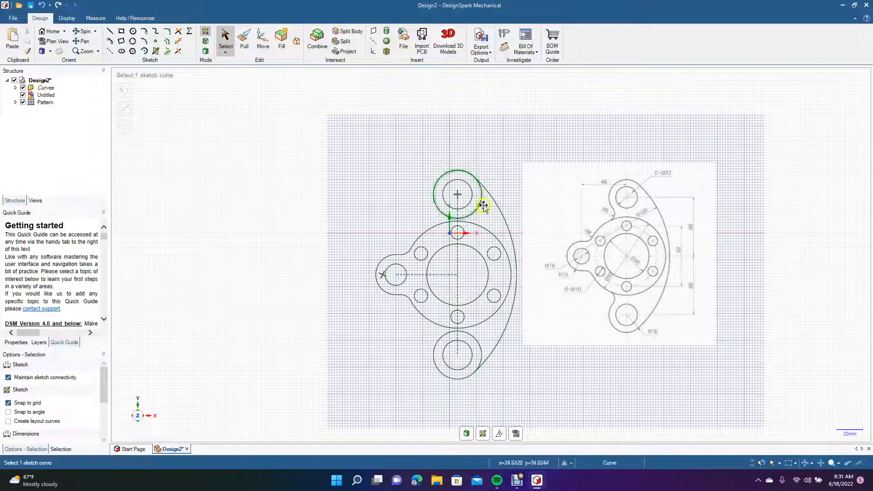
# Step: Draw a tangent arc about 33 mm in diameter from the left side of the upper lug's outer circle to the 80 mm circle
pyautogui.click(439, 210)
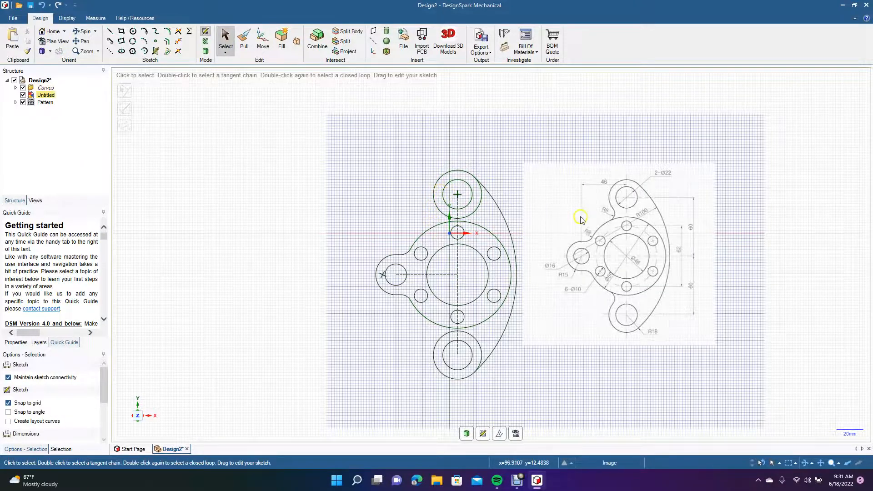
pyautogui.scroll(3, 610, 217)
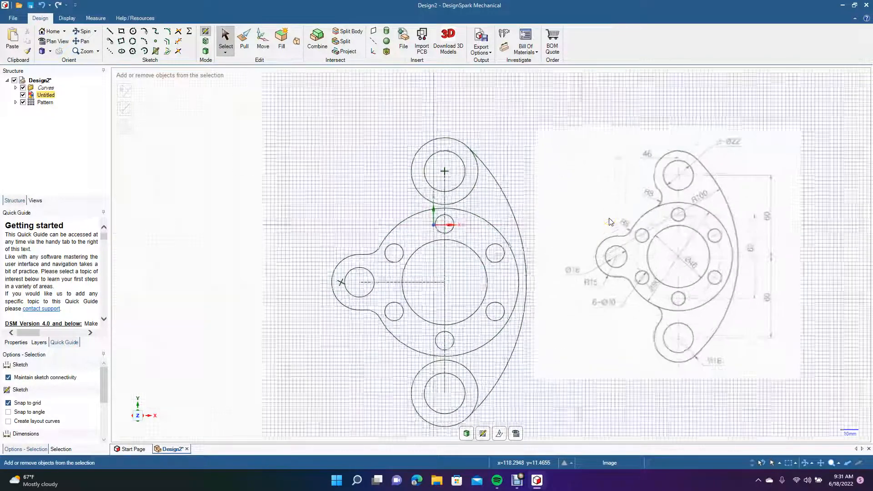
pyautogui.click(285, 145)
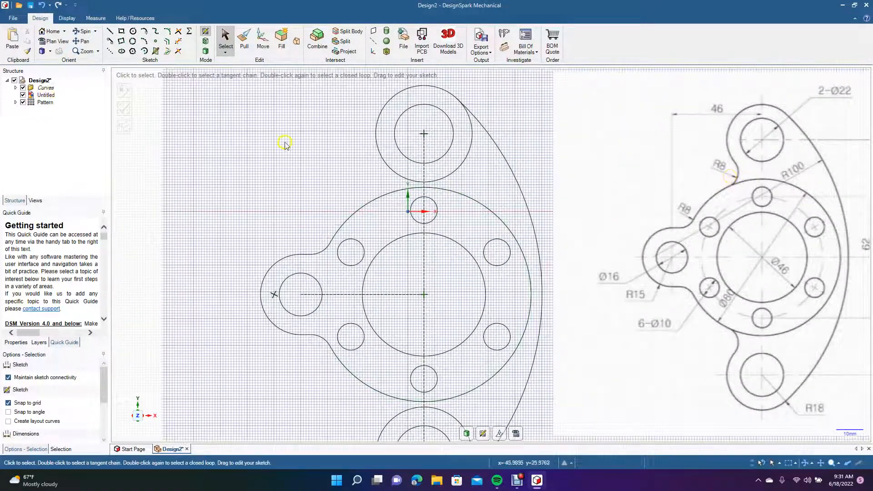
pyautogui.click(145, 33)
pyautogui.click(379, 198)
pyautogui.click(379, 154)
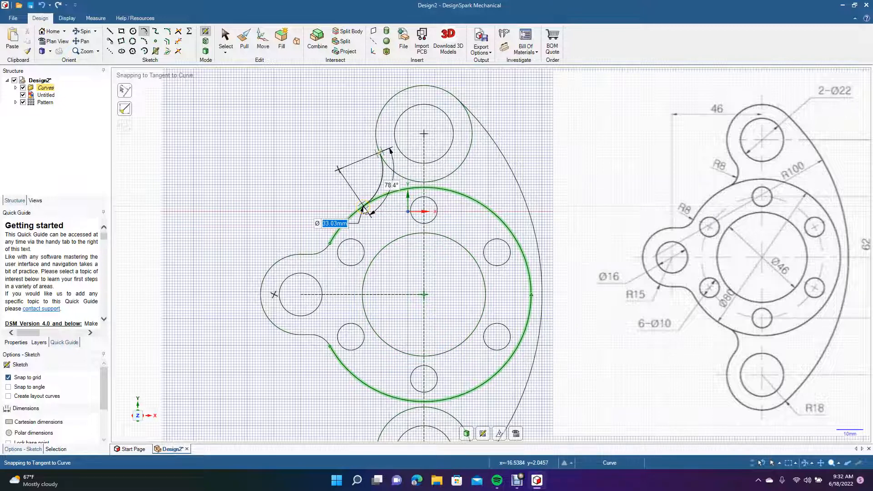
pyautogui.click(364, 209)
pyautogui.click(230, 40)
pyautogui.click(233, 40)
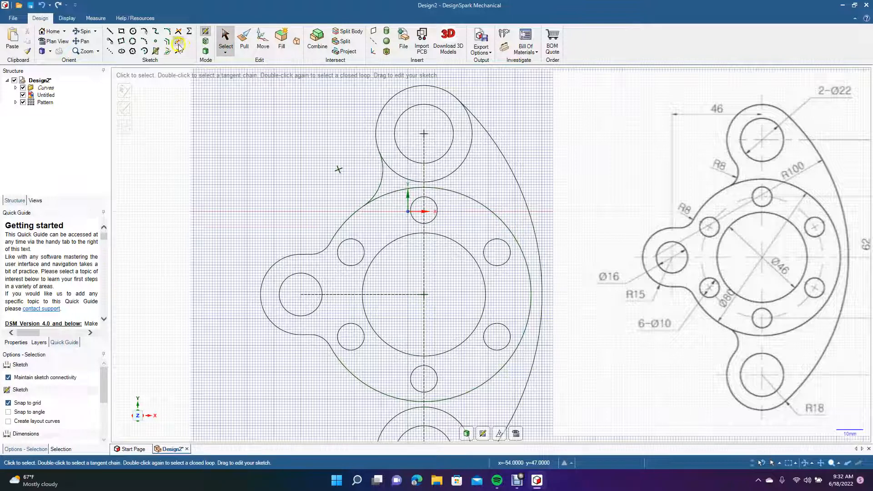
pyautogui.click(226, 40)
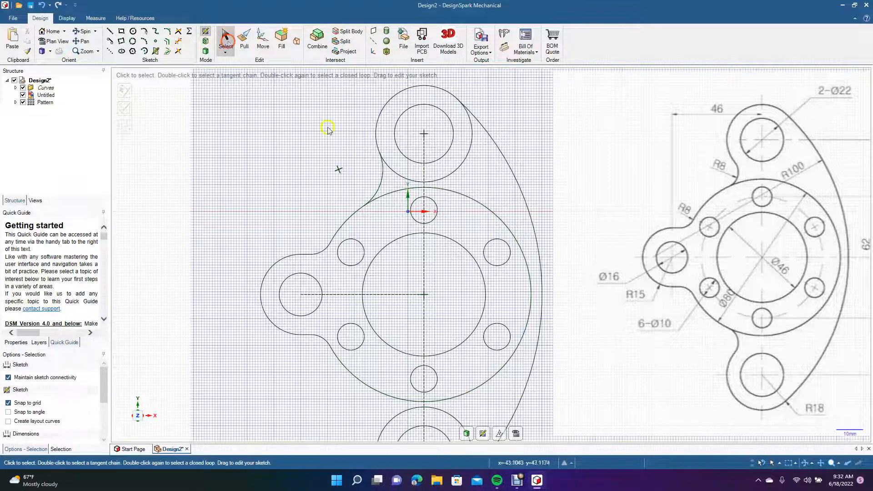
# Step: Reshape the transition arc between the upper lug and the flange, setting its diameter to 16 mm
pyautogui.click(380, 184)
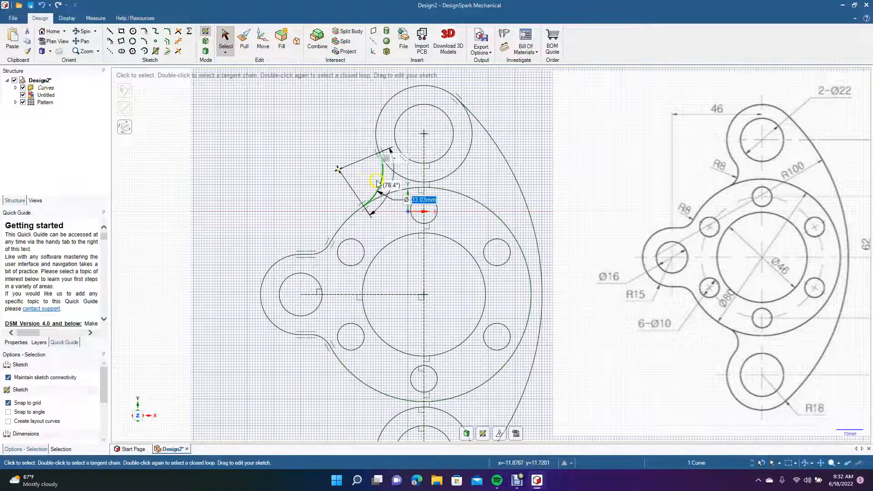
pyautogui.moveTo(382, 184); pyautogui.dragTo(392, 183)
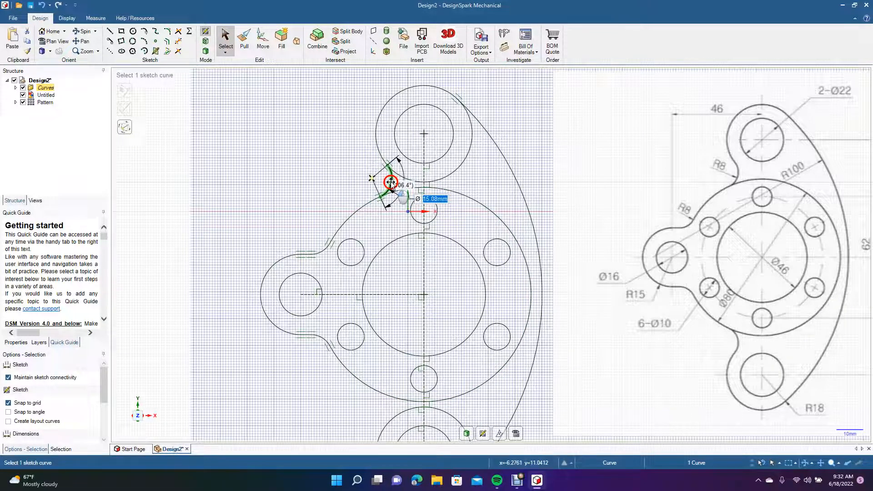
pyautogui.moveTo(391, 183); pyautogui.dragTo(400, 182)
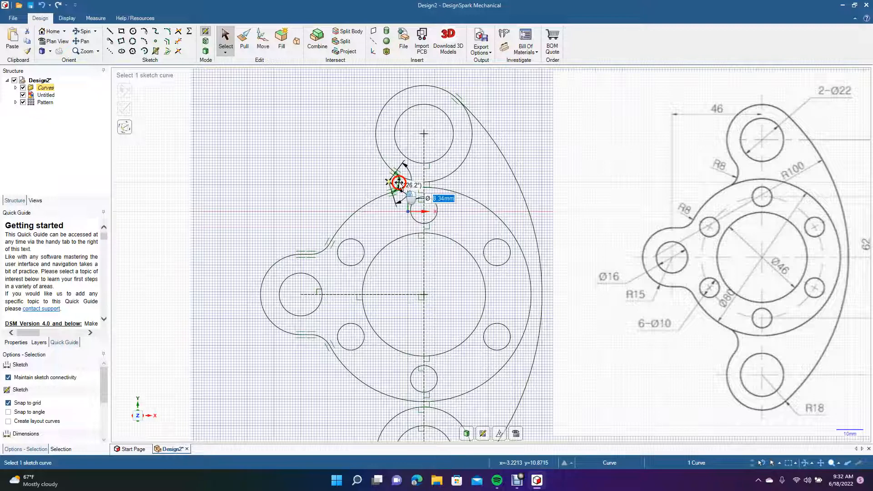
pyautogui.moveTo(399, 183); pyautogui.dragTo(392, 184)
pyautogui.write('16')
pyautogui.press('Return')
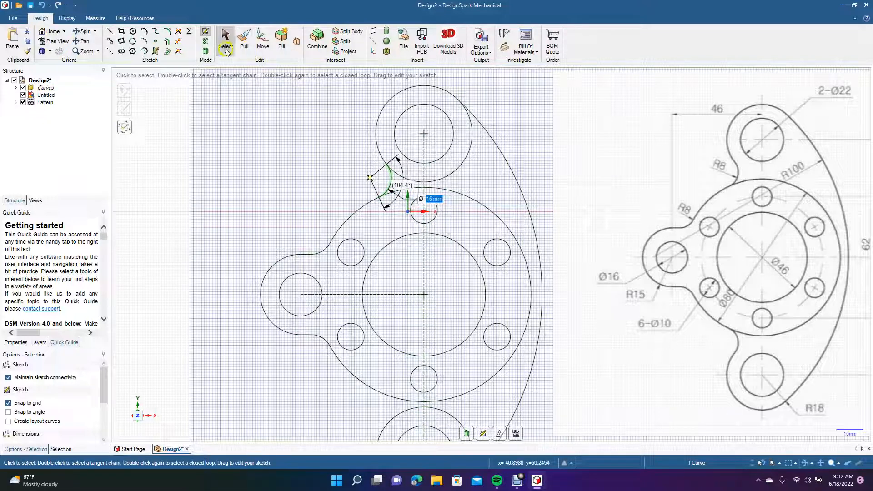
# Step: Draw a tangent arc about 22 mm in diameter from the 80 mm circle to the left side of the lower lug's outer circle
pyautogui.click(253, 152)
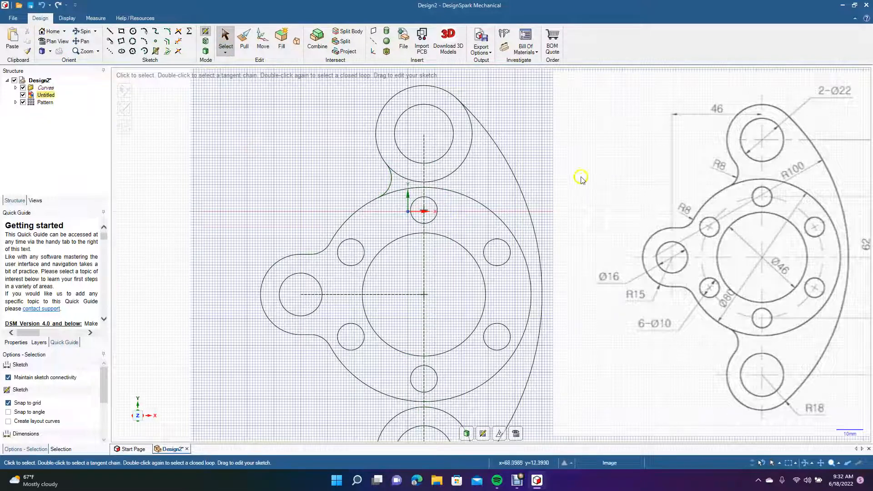
pyautogui.click(381, 157)
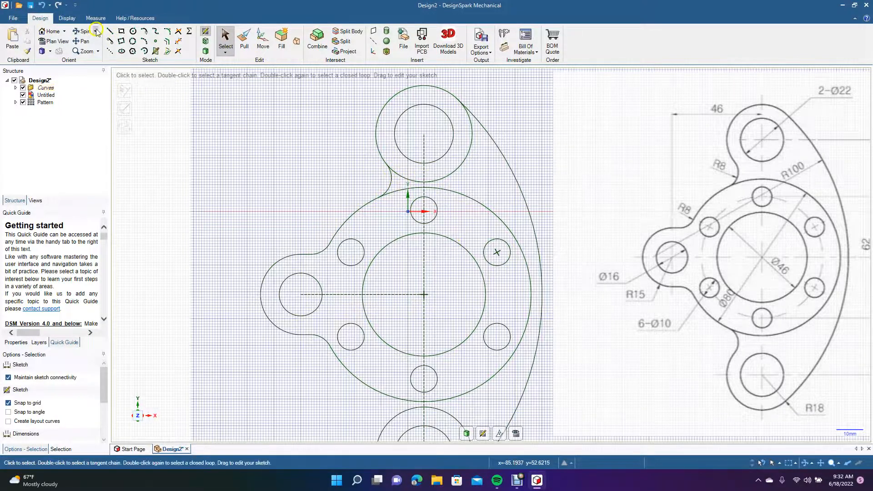
pyautogui.click(85, 42)
pyautogui.moveTo(159, 148); pyautogui.dragTo(159, 103)
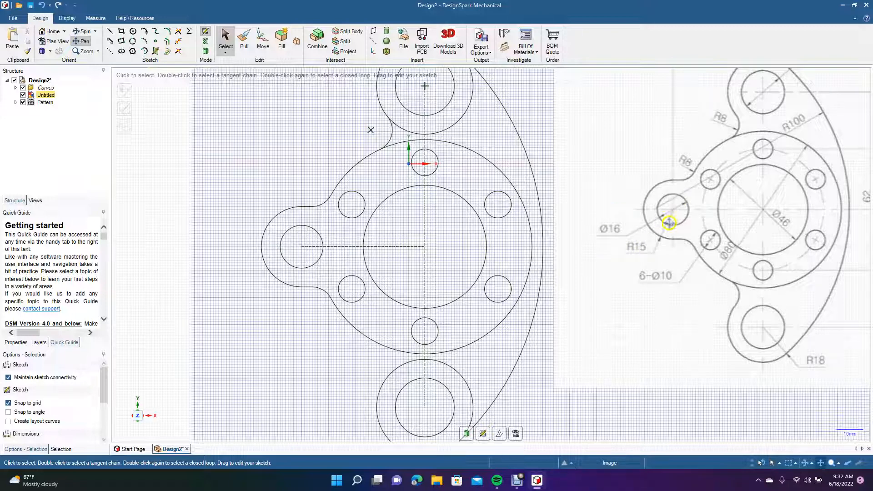
pyautogui.click(147, 34)
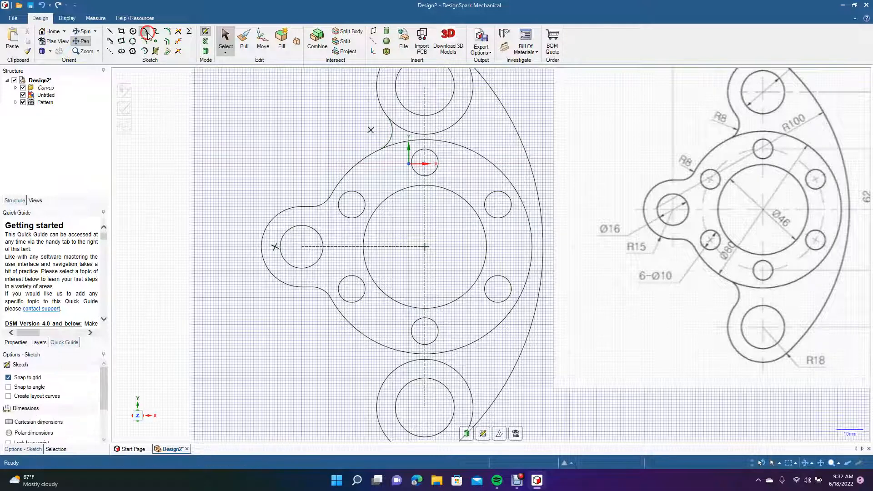
pyautogui.click(373, 340)
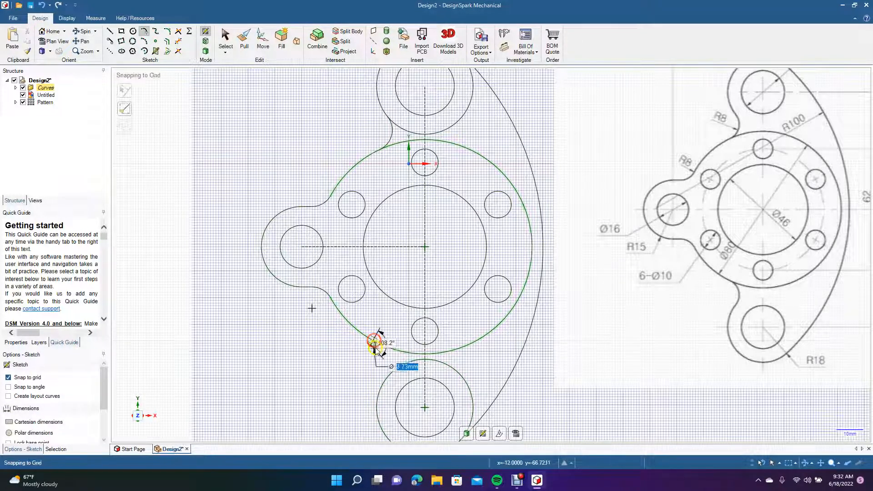
pyautogui.click(384, 383)
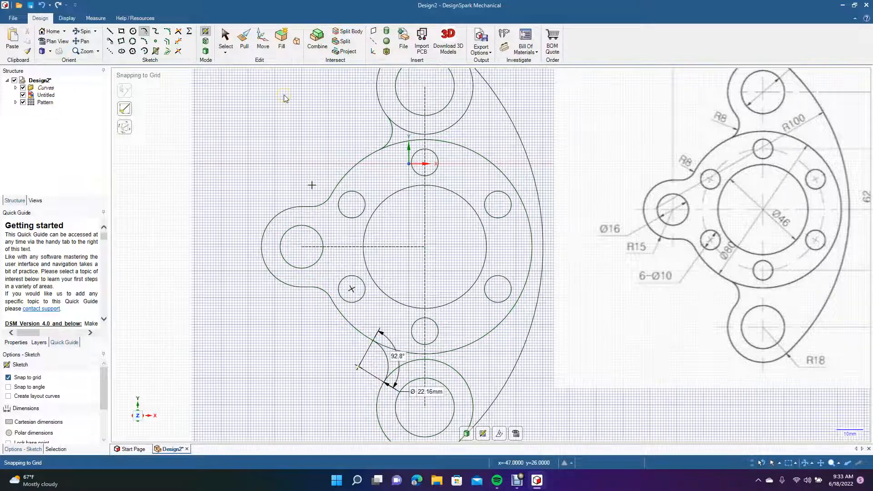
# Step: Reshape the transition arc between the flange and the lower lug, setting its diameter to 16 mm
pyautogui.click(226, 36)
pyautogui.click(387, 358)
pyautogui.moveTo(389, 359); pyautogui.dragTo(394, 358)
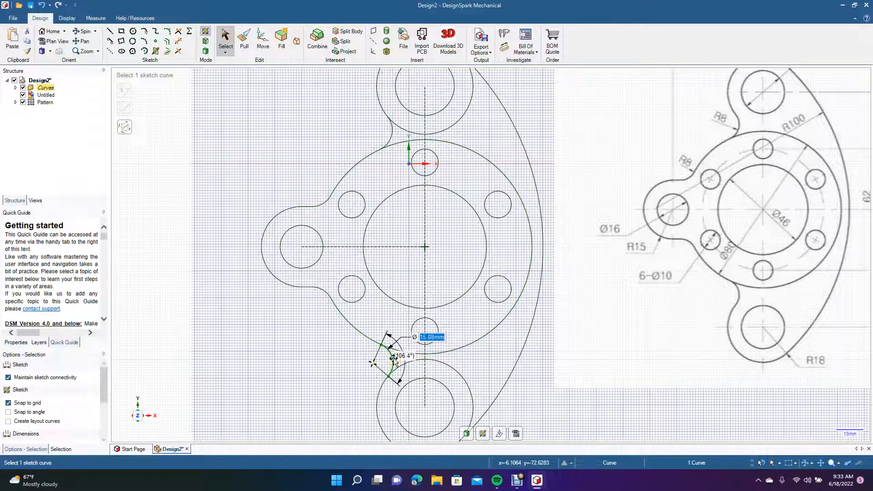
pyautogui.write('16')
pyautogui.press('Return')
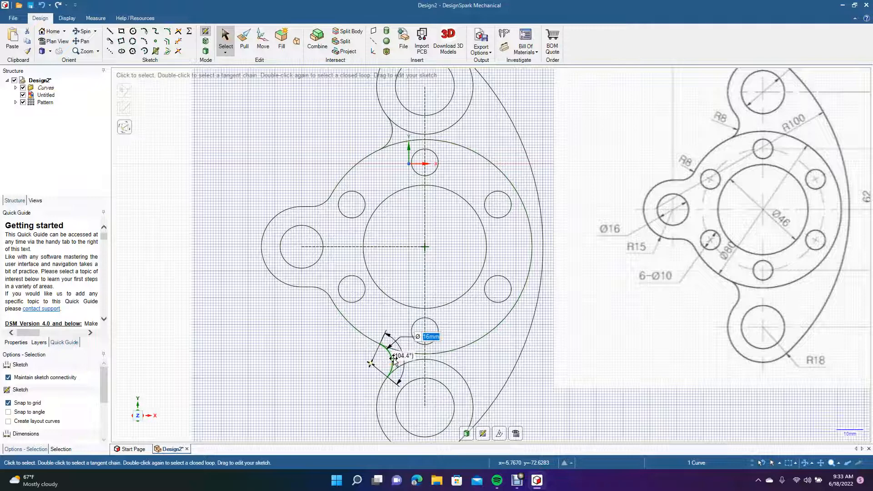
pyautogui.click(227, 40)
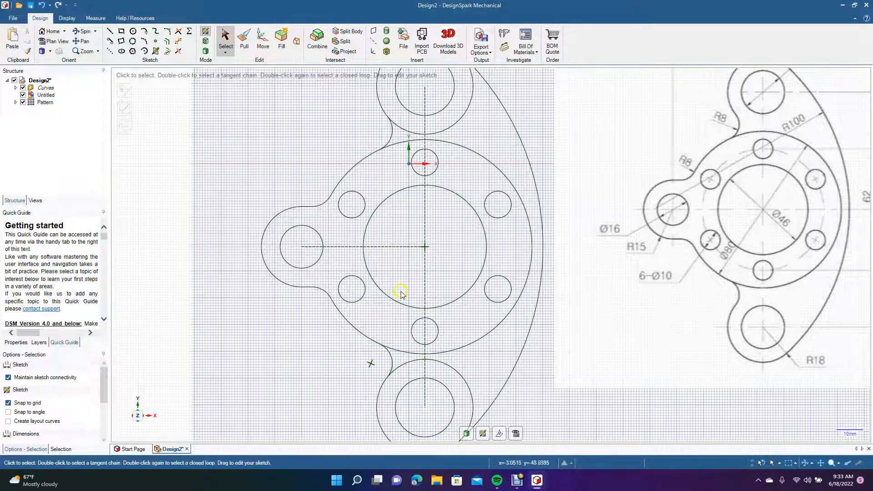
# Step: Trim away the inner segments of the upper and lower lugs' outer circles that face the flange
pyautogui.click(178, 42)
pyautogui.click(403, 131)
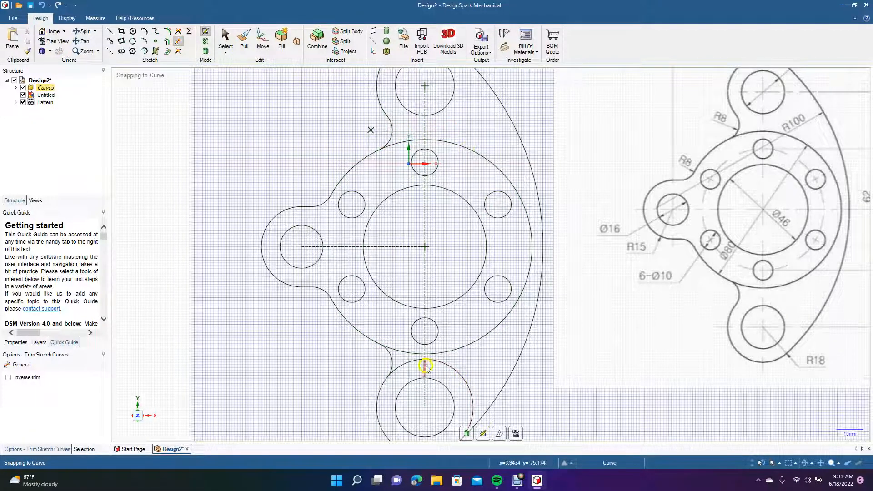
pyautogui.click(407, 366)
pyautogui.click(449, 370)
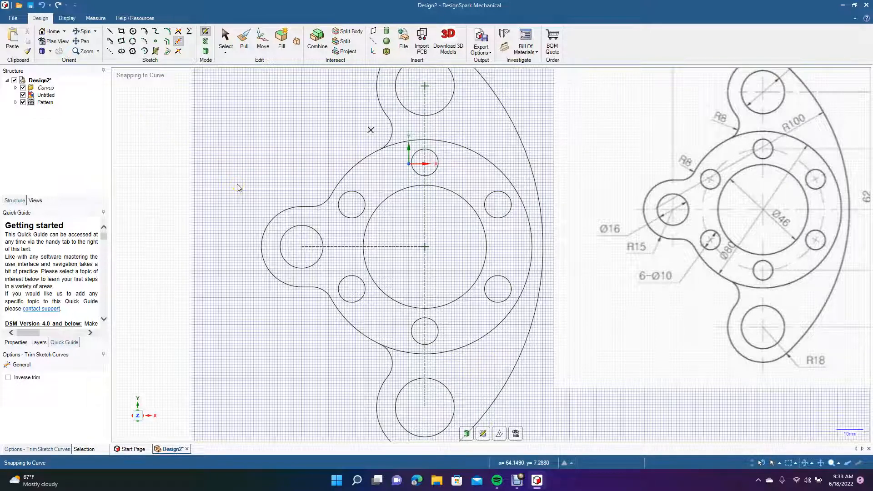
# Step: Enlarge the reference drawing and overlay it on the sketch to compare the two outlines
pyautogui.scroll(-3, 237, 188)
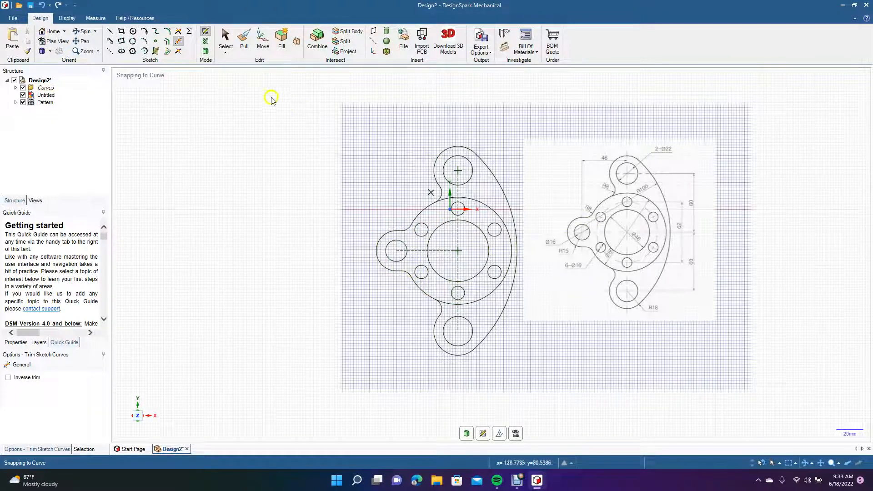
pyautogui.click(225, 39)
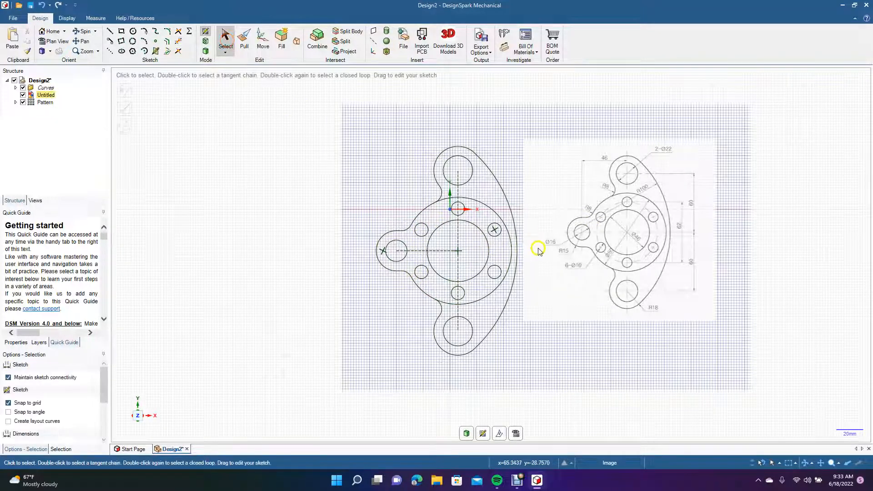
pyautogui.click(558, 251)
pyautogui.moveTo(557, 251)
pyautogui.mouseDown()
pyautogui.moveTo(555, 285)
pyautogui.moveTo(504, 273)
pyautogui.moveTo(558, 270)
pyautogui.mouseUp()
pyautogui.moveTo(664, 167); pyautogui.dragTo(764, 92)
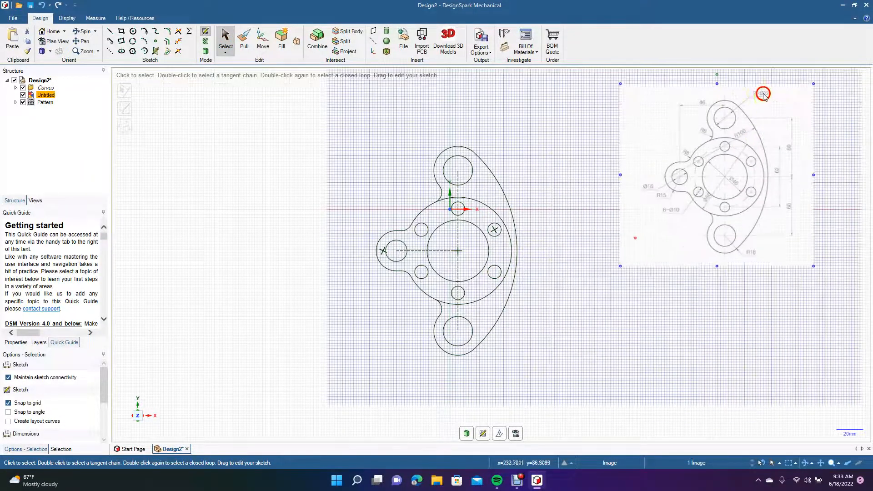
pyautogui.click(620, 266)
pyautogui.moveTo(620, 266); pyautogui.dragTo(532, 343)
pyautogui.moveTo(645, 285)
pyautogui.mouseDown()
pyautogui.moveTo(495, 398)
pyautogui.moveTo(417, 314)
pyautogui.mouseUp()
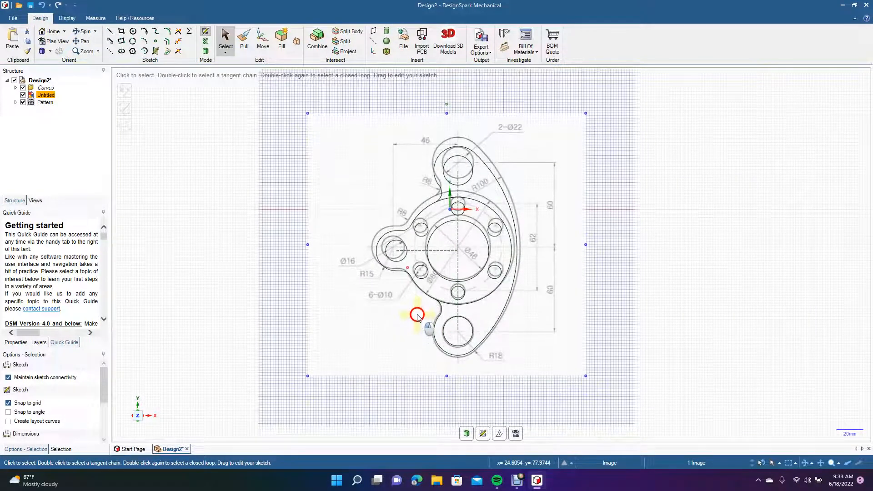
pyautogui.moveTo(586, 113); pyautogui.dragTo(577, 130)
# Step: Move the reference drawing clear of the sketch and delete it from the design
pyautogui.moveTo(556, 166)
pyautogui.mouseDown()
pyautogui.moveTo(752, 128)
pyautogui.moveTo(790, 128)
pyautogui.mouseUp()
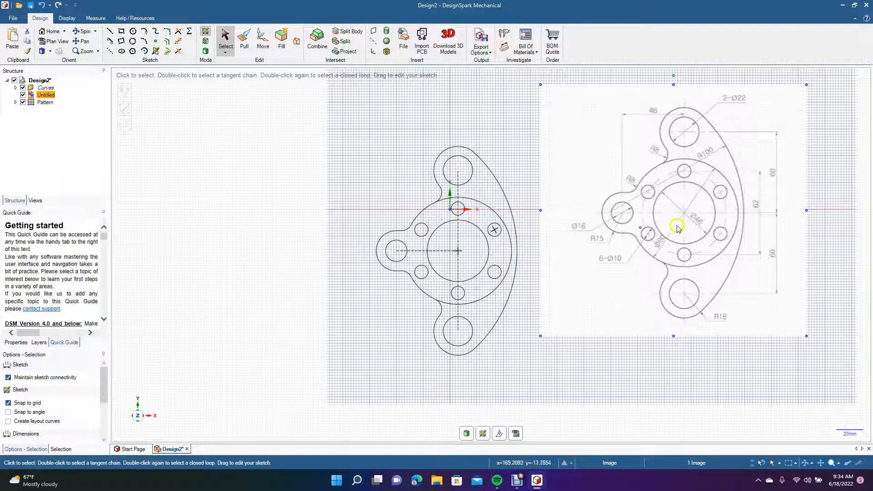
pyautogui.moveTo(674, 220)
pyautogui.mouseDown()
pyautogui.moveTo(523, 263)
pyautogui.moveTo(445, 257)
pyautogui.moveTo(687, 236)
pyautogui.mouseUp()
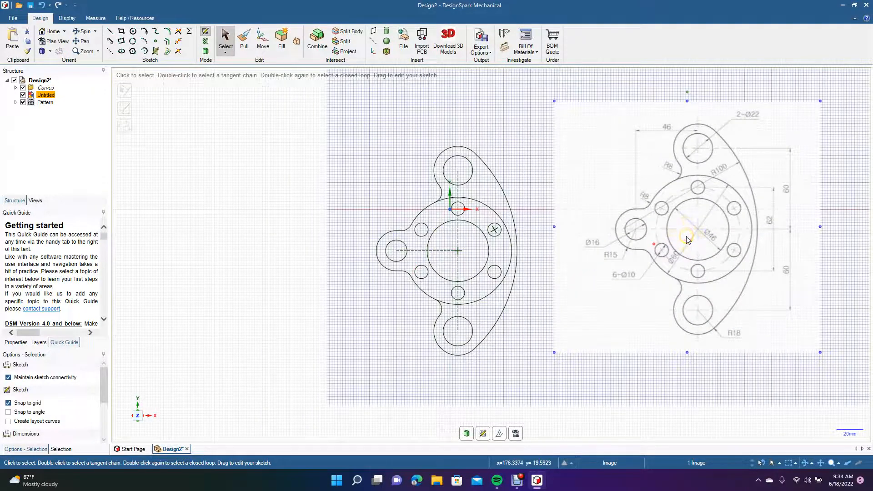
pyautogui.press('Delete')
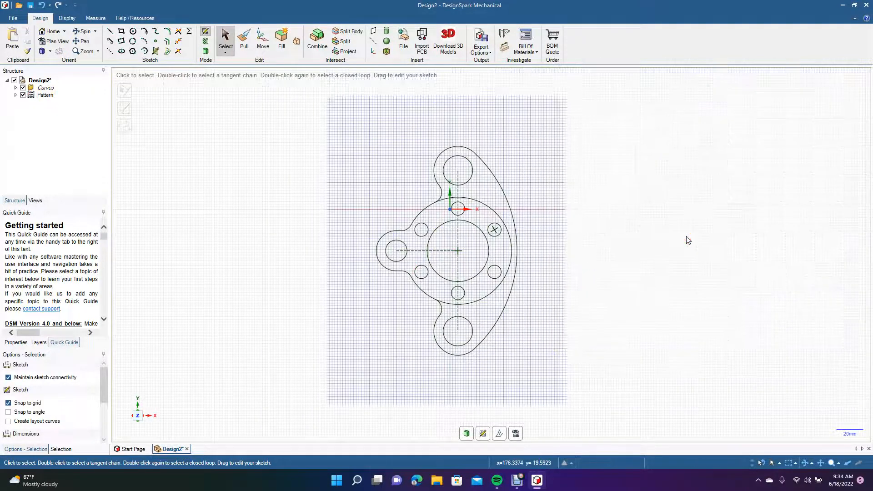
# Step: Turn the closed sketch into surface regions for 3D editing and delete the vertical and horizontal dashed construction lines
pyautogui.click(235, 45)
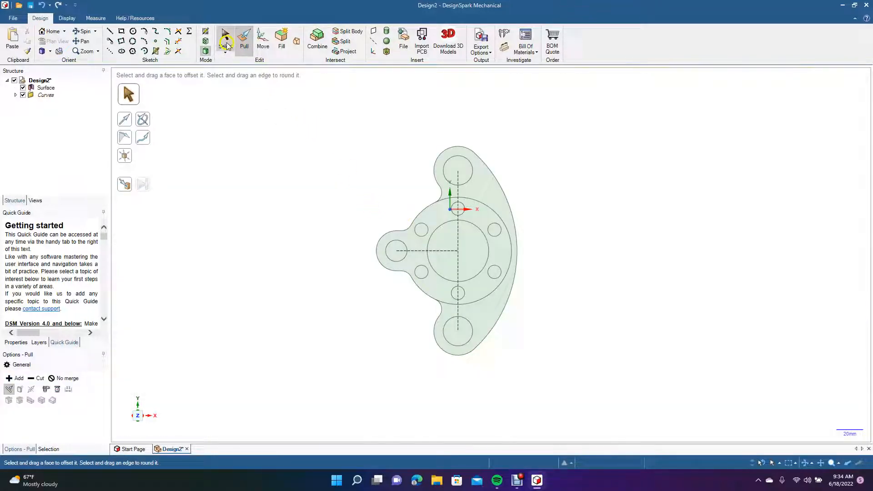
pyautogui.click(226, 43)
pyautogui.click(458, 190)
pyautogui.click(458, 192)
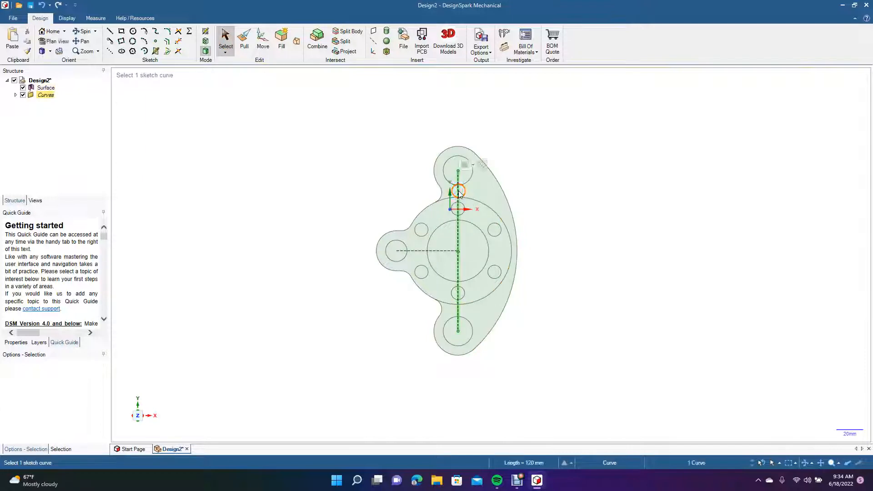
pyautogui.click(443, 251)
pyautogui.press('Delete')
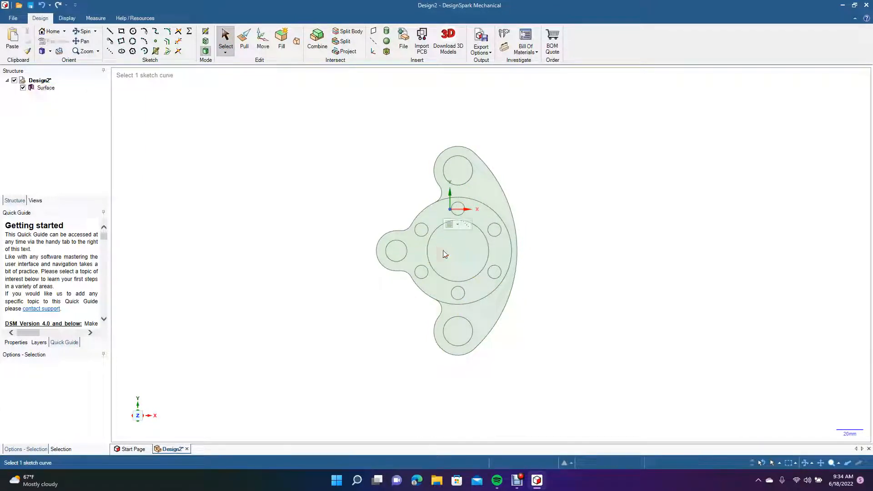
# Step: Pull the crescent-shaped face with the two lugs 15 mm backward, keeping its two holes open
pyautogui.click(452, 255)
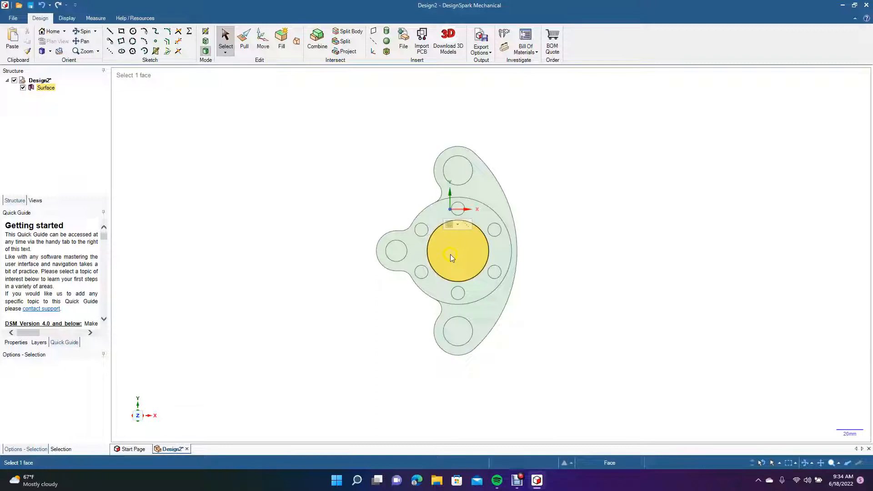
pyautogui.click(263, 174)
pyautogui.click(83, 31)
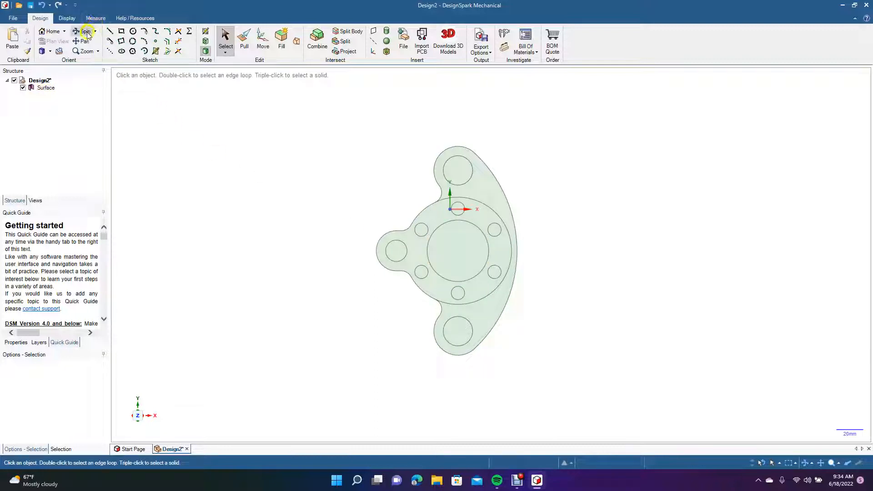
pyautogui.moveTo(270, 233); pyautogui.dragTo(240, 205)
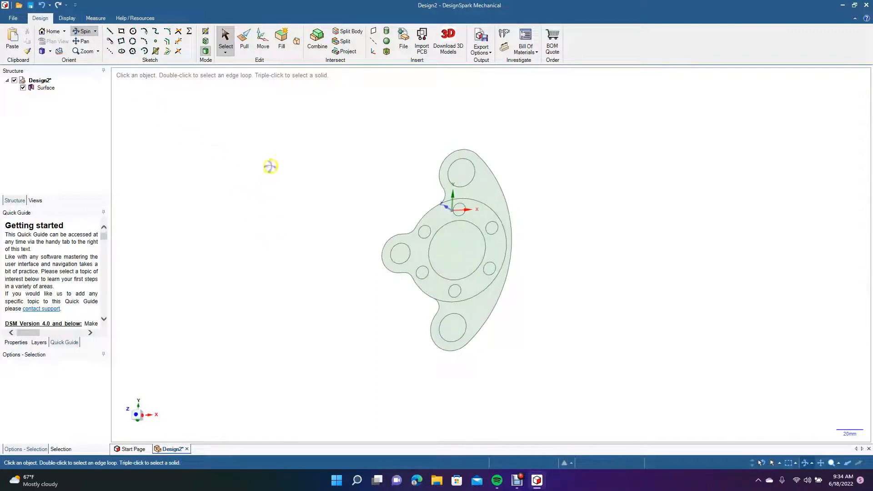
pyautogui.click(262, 44)
pyautogui.click(244, 40)
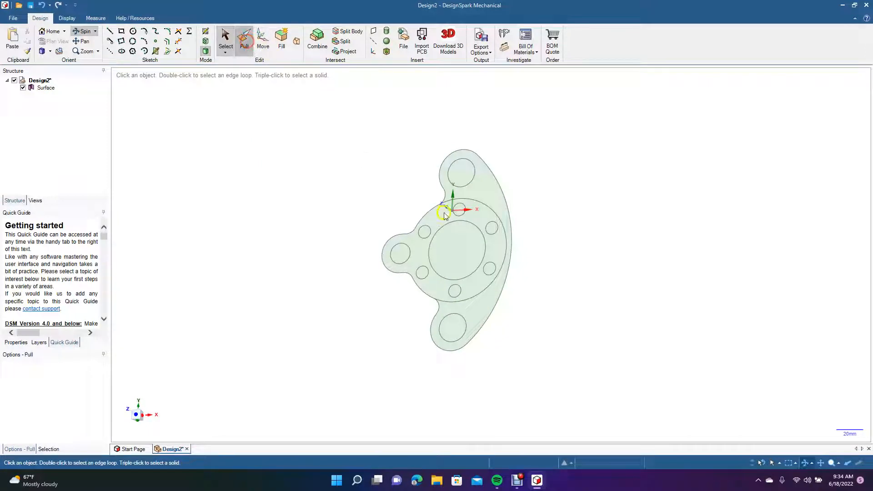
pyautogui.click(494, 188)
pyautogui.moveTo(494, 188); pyautogui.dragTo(497, 199)
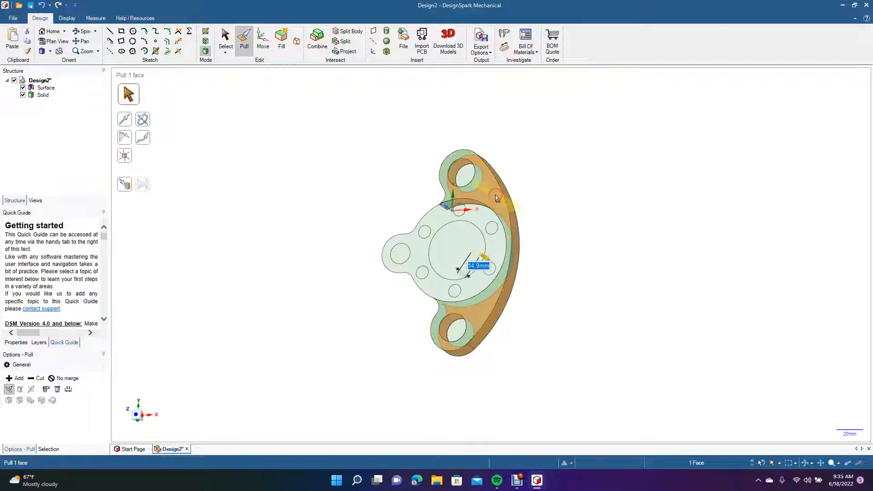
pyautogui.write('15')
pyautogui.press('Return')
# Step: Pull the central flange face with its six-hole pattern and side lug 24 mm forward, leaving the holes open
pyautogui.click(231, 40)
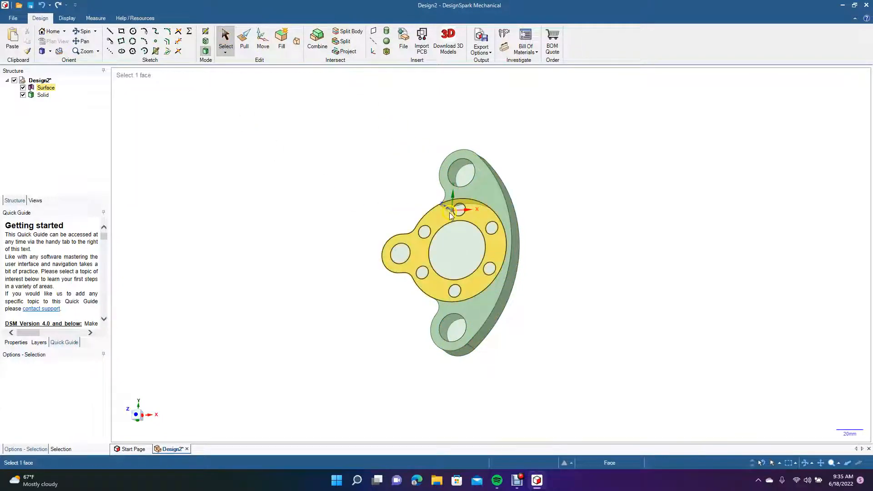
pyautogui.click(445, 218)
pyautogui.click(243, 41)
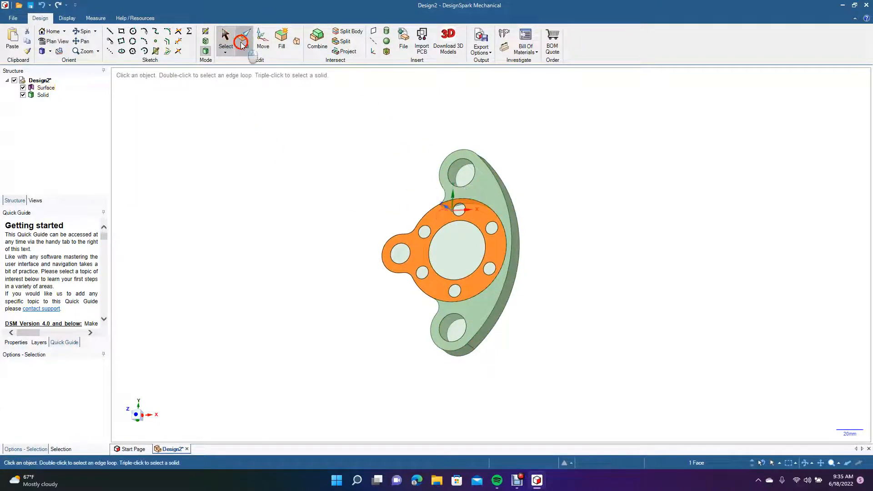
pyautogui.moveTo(423, 207); pyautogui.dragTo(421, 211)
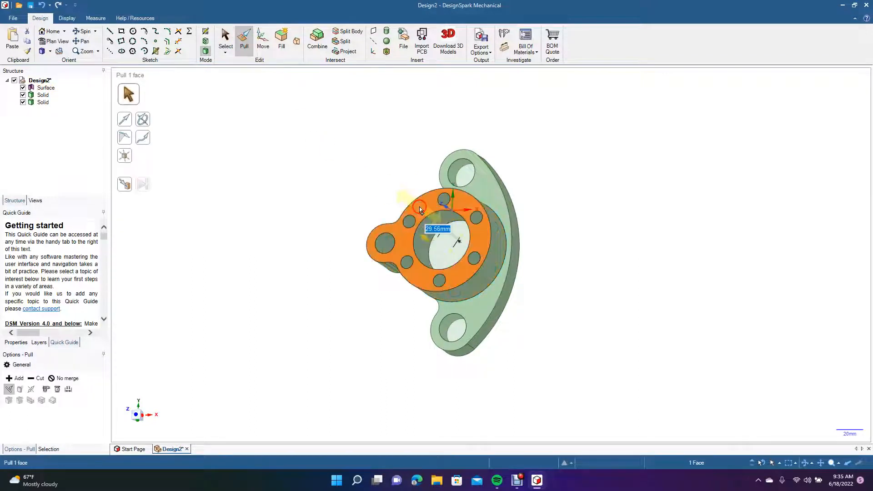
pyautogui.write('24')
pyautogui.press('Return')
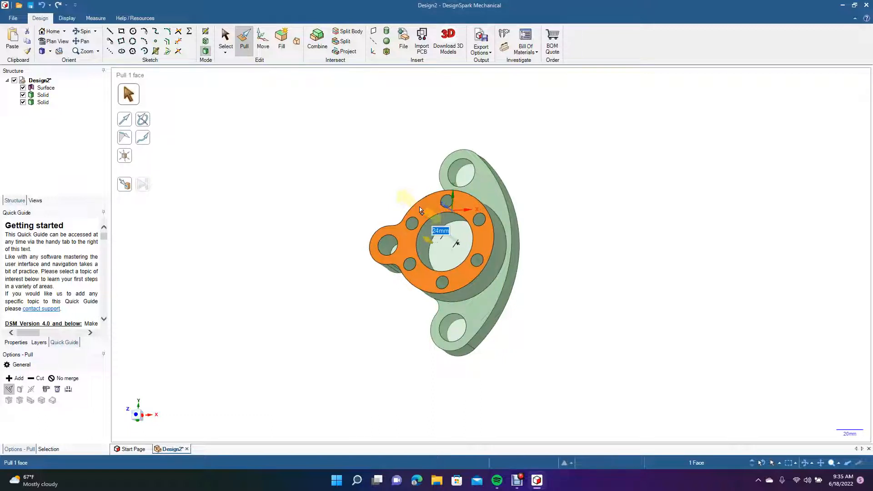
# Step: Pull the back face of the central flange up to the back face of the crescent-shaped lug plate
pyautogui.click(226, 44)
pyautogui.click(82, 30)
pyautogui.moveTo(252, 201); pyautogui.dragTo(467, 226)
pyautogui.press('Escape')
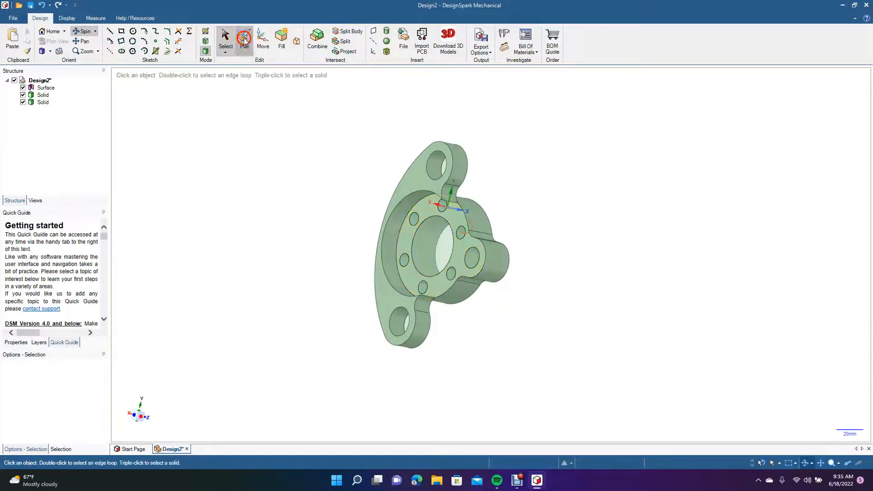
pyautogui.click(244, 41)
pyautogui.click(430, 214)
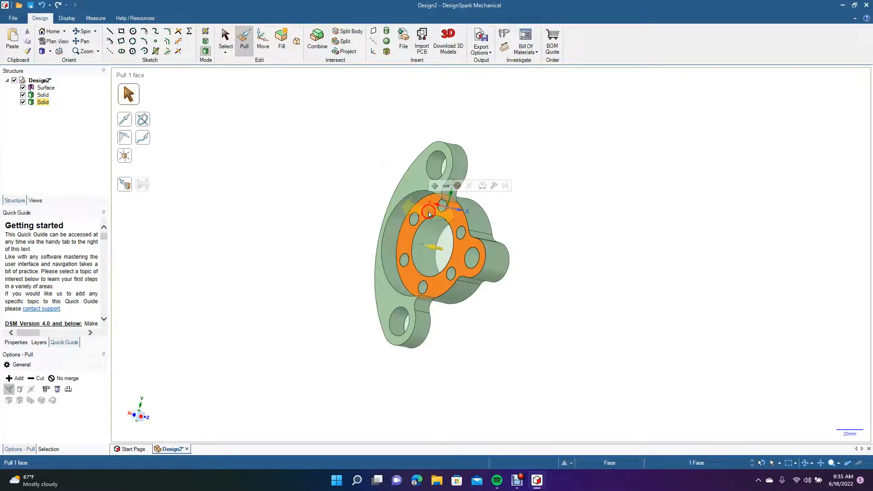
pyautogui.click(127, 185)
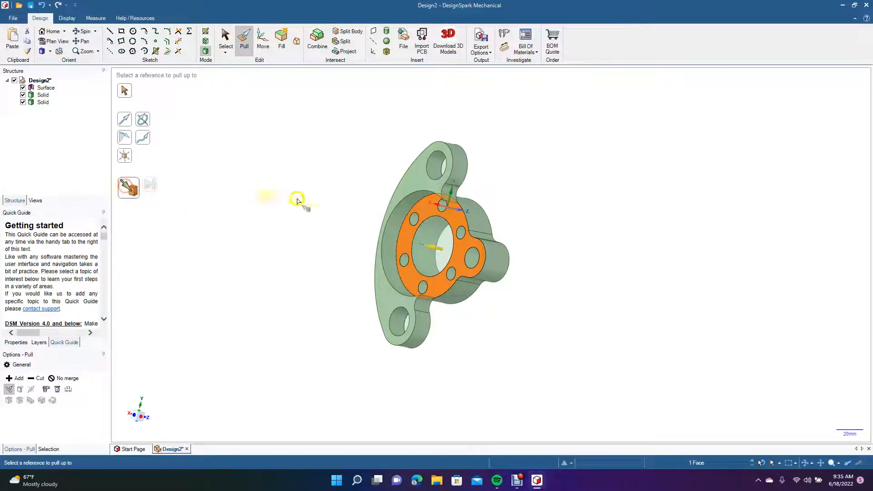
pyautogui.click(408, 190)
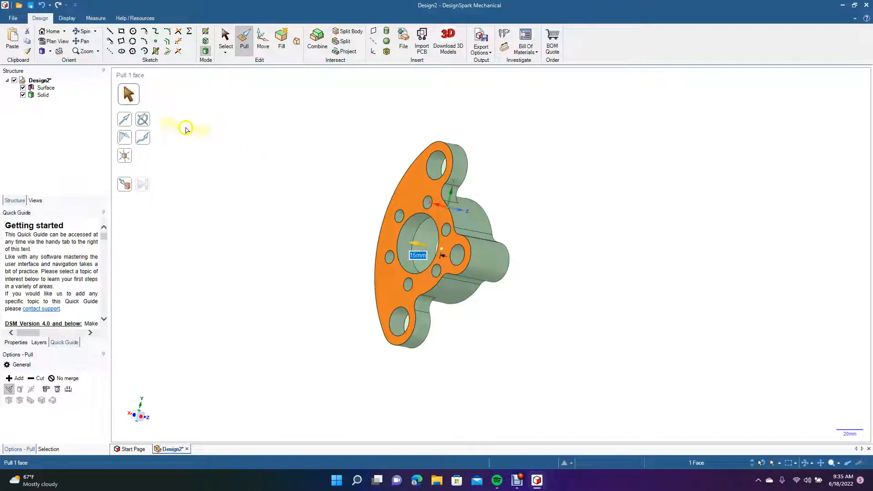
pyautogui.click(83, 31)
pyautogui.moveTo(259, 198); pyautogui.dragTo(90, 147)
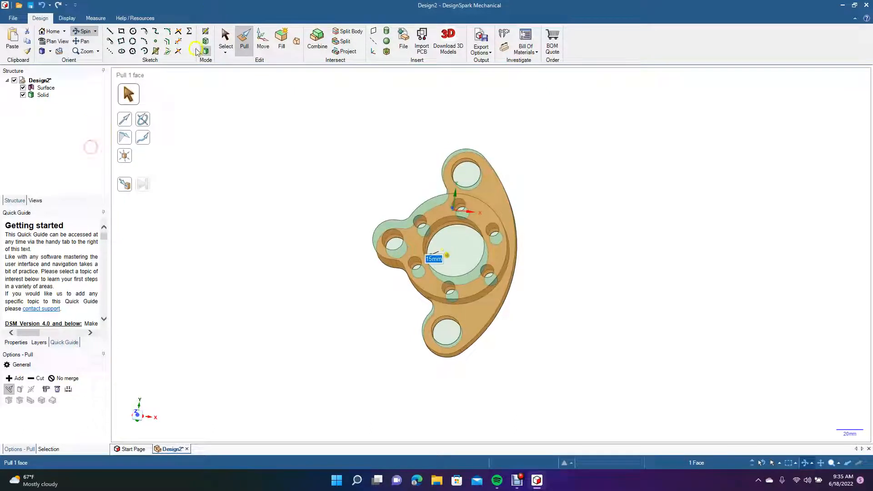
# Step: Delete the leftover surface faces covering the central bore, the two crescent lug holes and the side lug hole
pyautogui.click(225, 39)
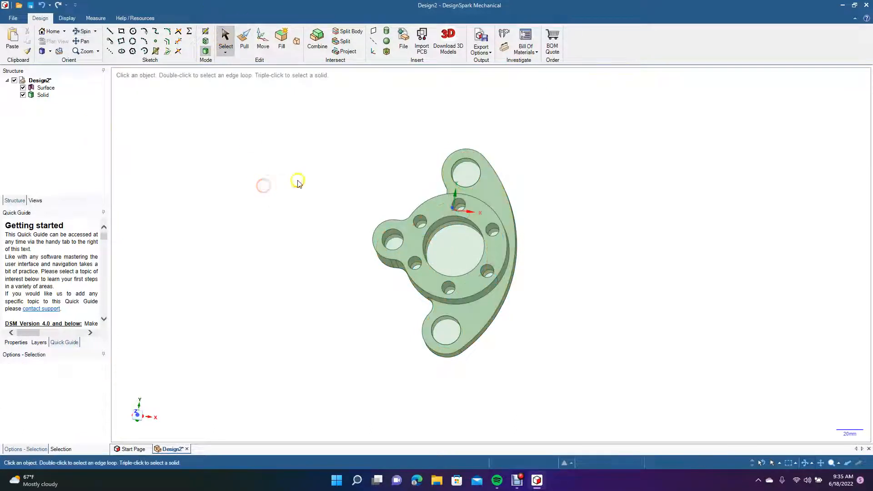
pyautogui.click(456, 165)
pyautogui.click(466, 169)
pyautogui.press('Delete')
pyautogui.click(465, 206)
pyautogui.click(462, 235)
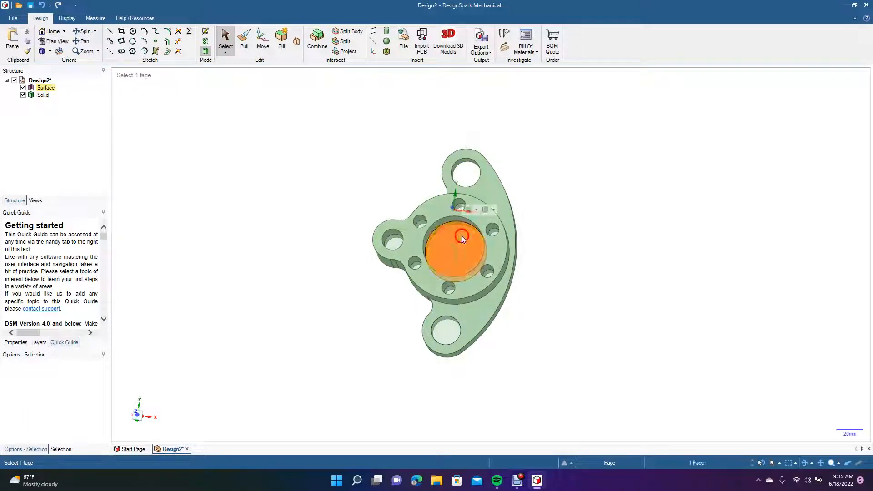
pyautogui.press('Delete')
pyautogui.click(441, 327)
pyautogui.press('Delete')
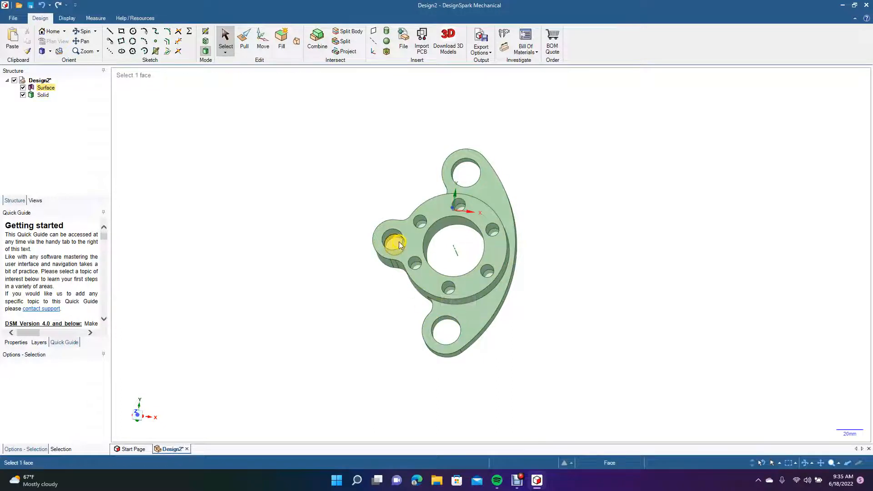
pyautogui.click(397, 244)
pyautogui.press('Delete')
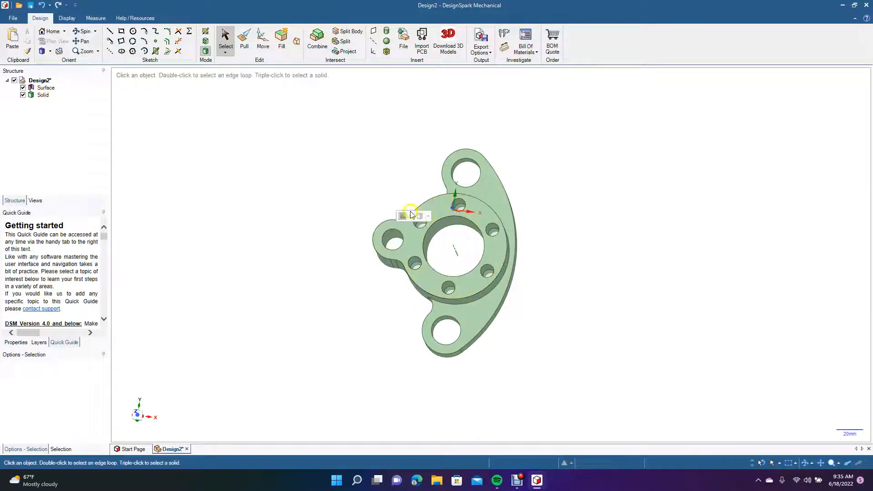
# Step: Delete the leftover surface faces inside the six small holes of the central flange's bolt pattern
pyautogui.click(421, 224)
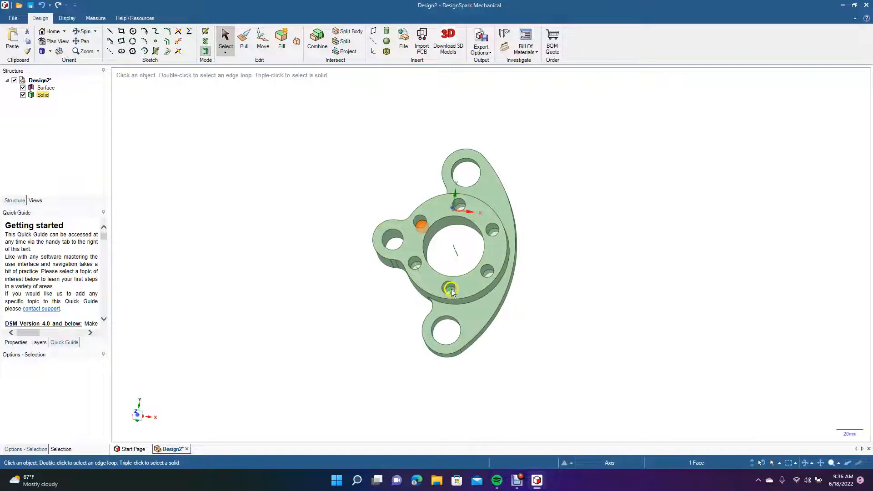
pyautogui.keyDown('ctrl'); pyautogui.click(489, 273); pyautogui.keyUp('ctrl')
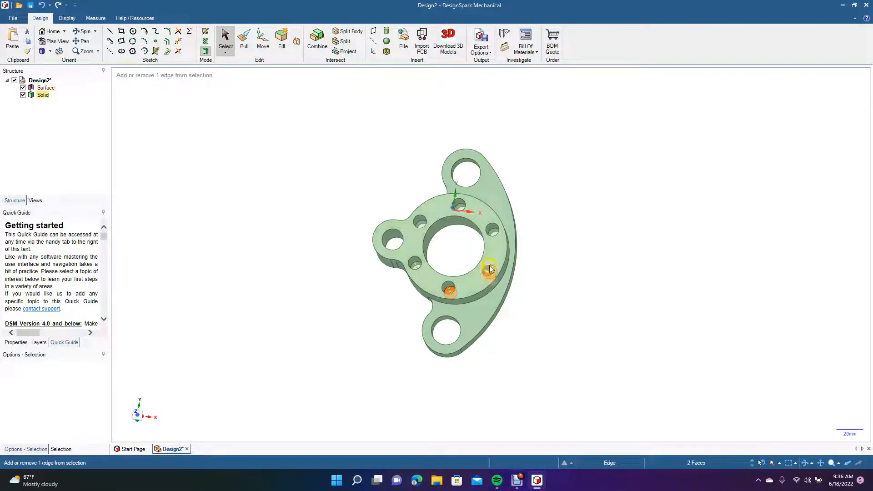
pyautogui.keyDown('ctrl'); pyautogui.click(458, 208); pyautogui.keyUp('ctrl')
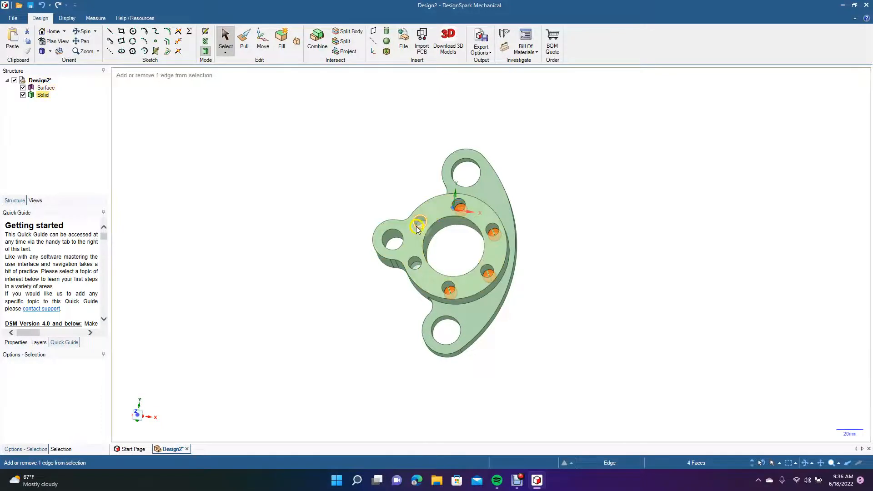
pyautogui.keyDown('ctrl'); pyautogui.click(421, 226); pyautogui.keyUp('ctrl')
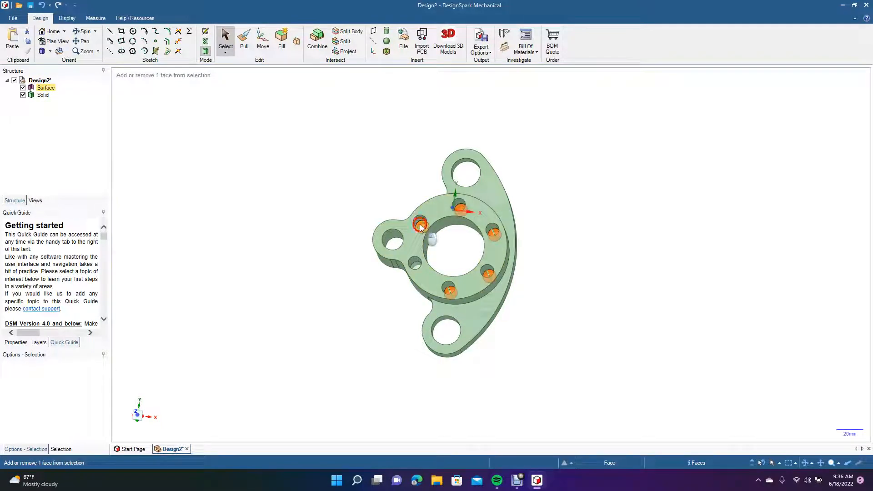
pyautogui.keyDown('ctrl'); pyautogui.click(415, 267); pyautogui.keyUp('ctrl')
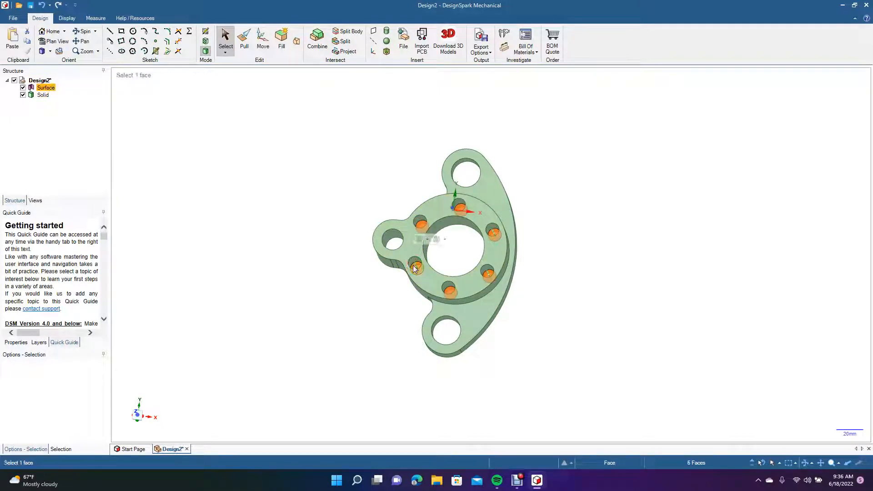
pyautogui.click(277, 374)
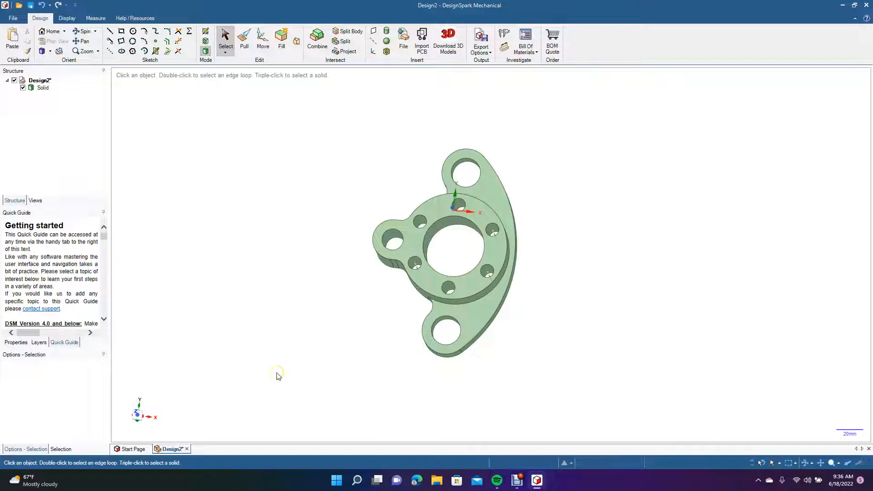
# Step: Round the outer edge loop of the central flange's front face, including its side lug, with a 1.5 mm radius
pyautogui.scroll(3, 277, 375)
pyautogui.click(138, 338)
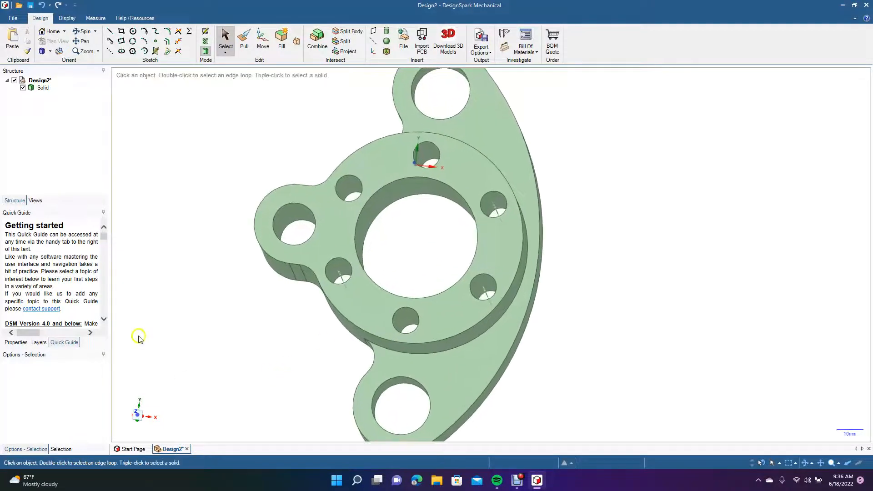
pyautogui.click(84, 30)
pyautogui.moveTo(167, 218); pyautogui.dragTo(176, 192)
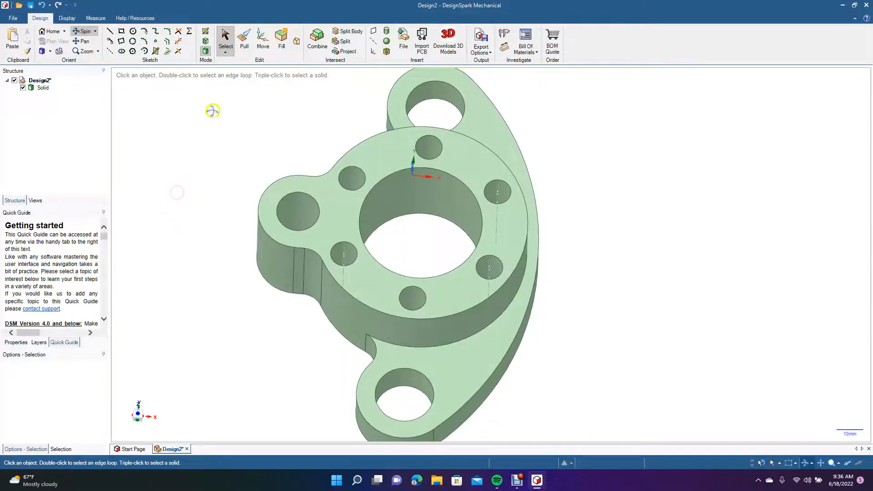
pyautogui.click(244, 40)
pyautogui.click(342, 206)
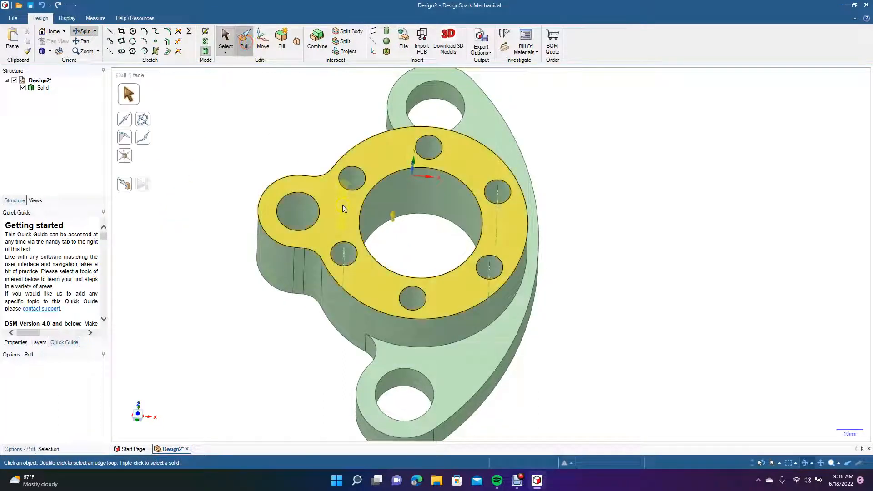
pyautogui.click(372, 311)
pyautogui.doubleClick(372, 311)
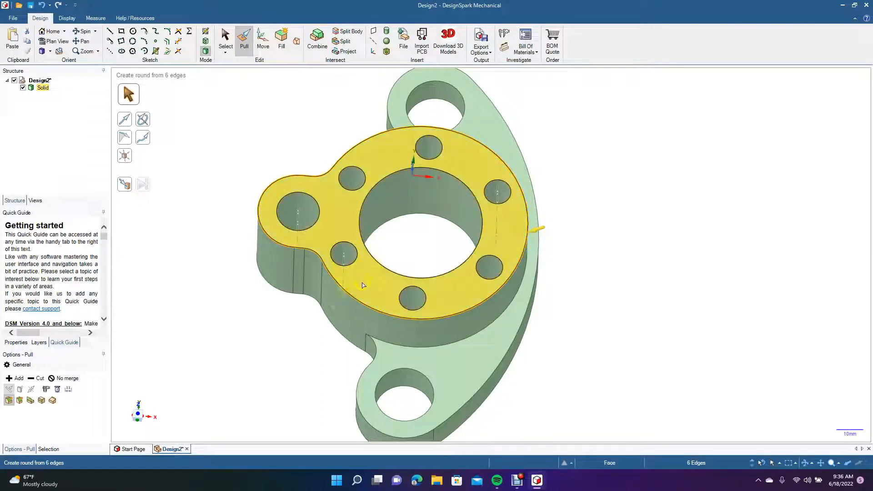
pyautogui.moveTo(364, 304); pyautogui.dragTo(353, 303)
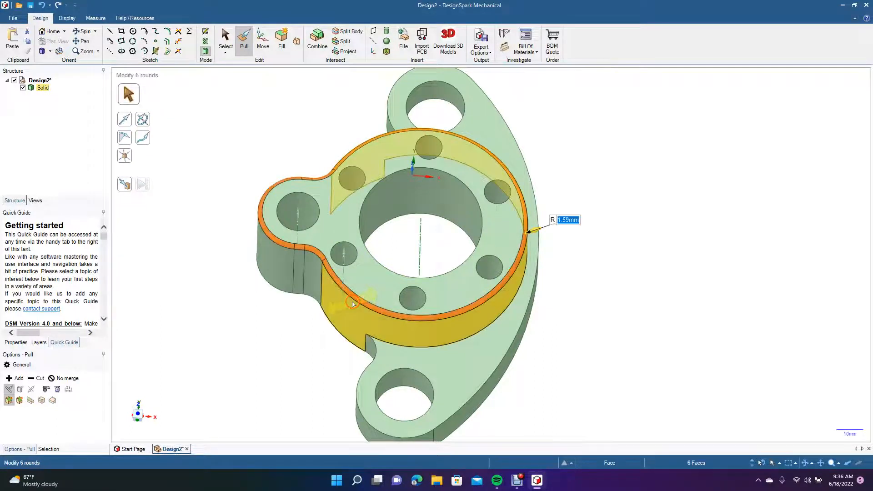
pyautogui.write('1.5')
pyautogui.press('Return')
# Step: Round the outer edge loop of the crescent-shaped lug plate's front face with a 1.5 mm radius
pyautogui.click(226, 38)
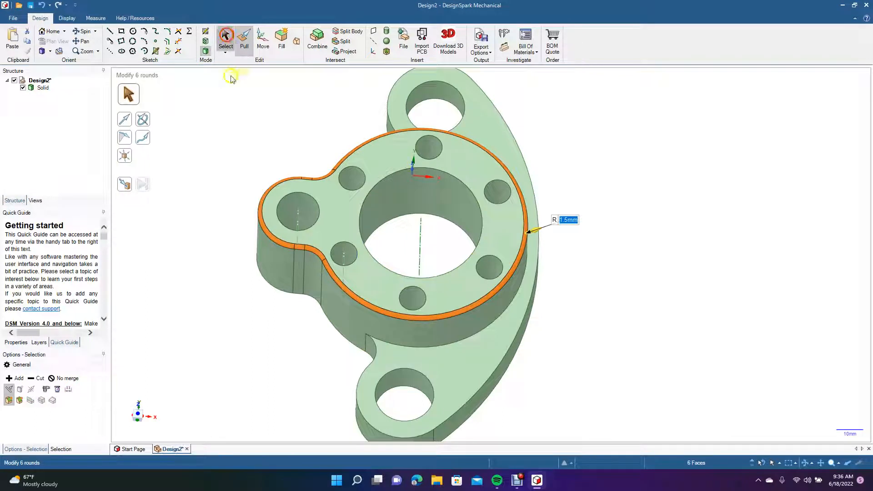
pyautogui.doubleClick(357, 386)
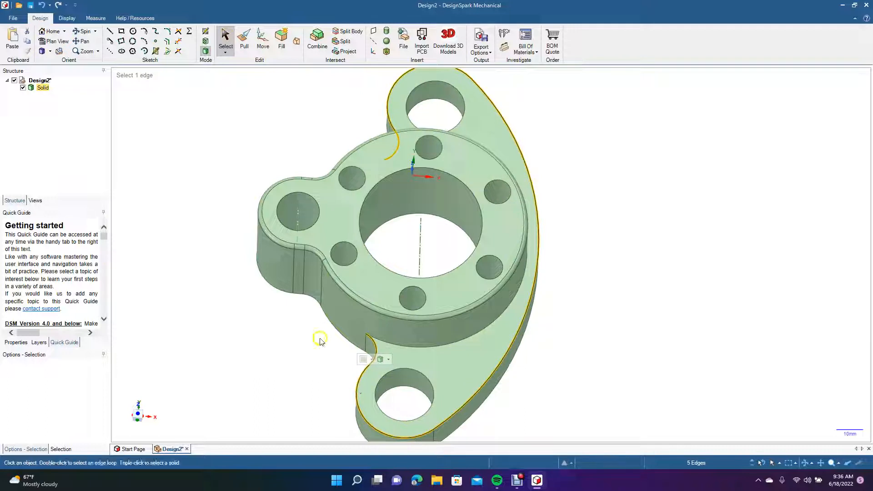
pyautogui.click(249, 45)
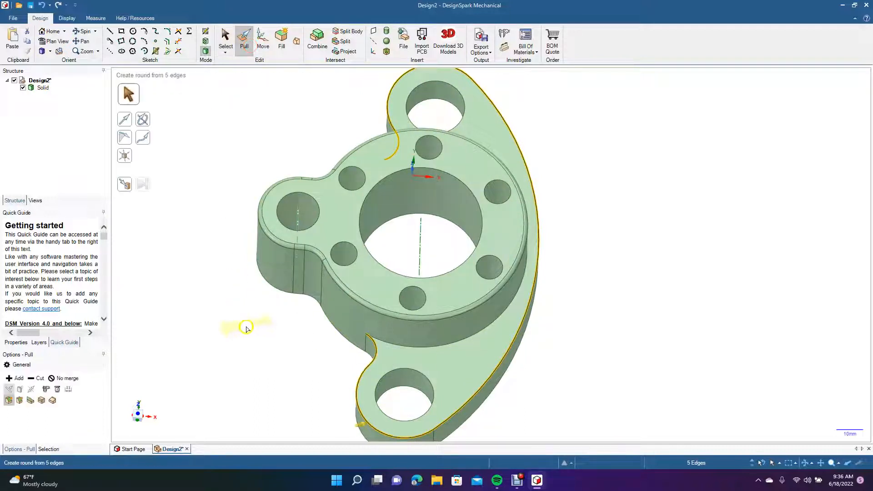
pyautogui.write('1.5')
pyautogui.press('Return')
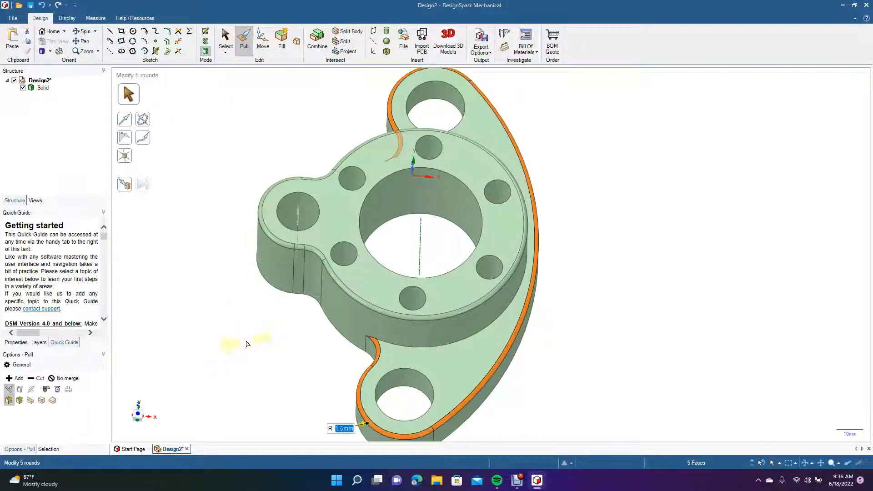
pyautogui.click(221, 37)
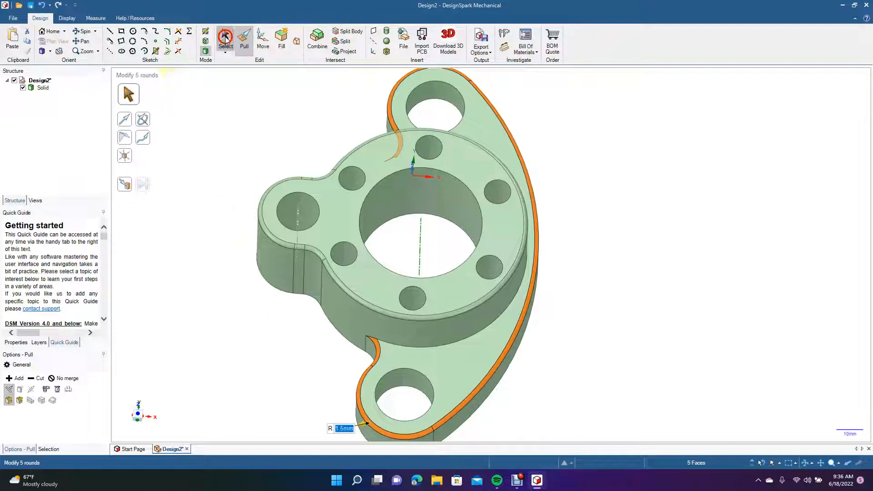
pyautogui.click(200, 146)
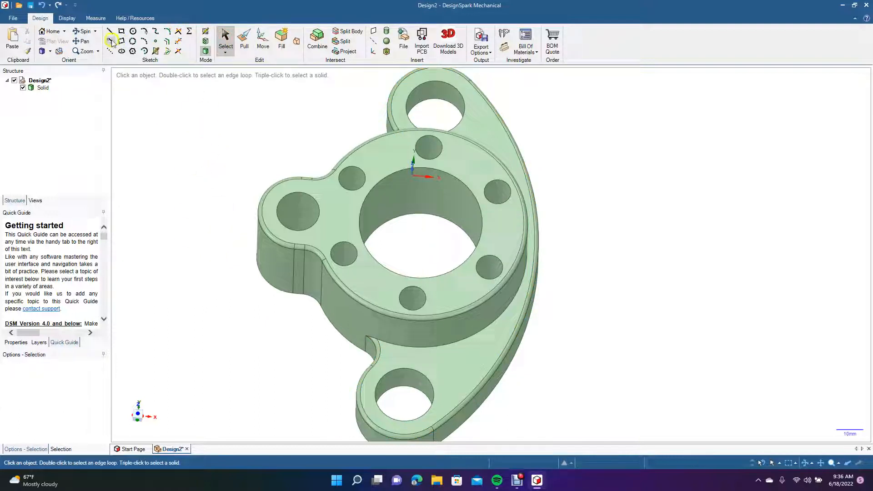
# Step: Round the inner corner where the central flange's side wall meets the lug plate with a 1.5 mm radius
pyautogui.click(82, 31)
pyautogui.moveTo(210, 226); pyautogui.dragTo(203, 185)
pyautogui.click(244, 41)
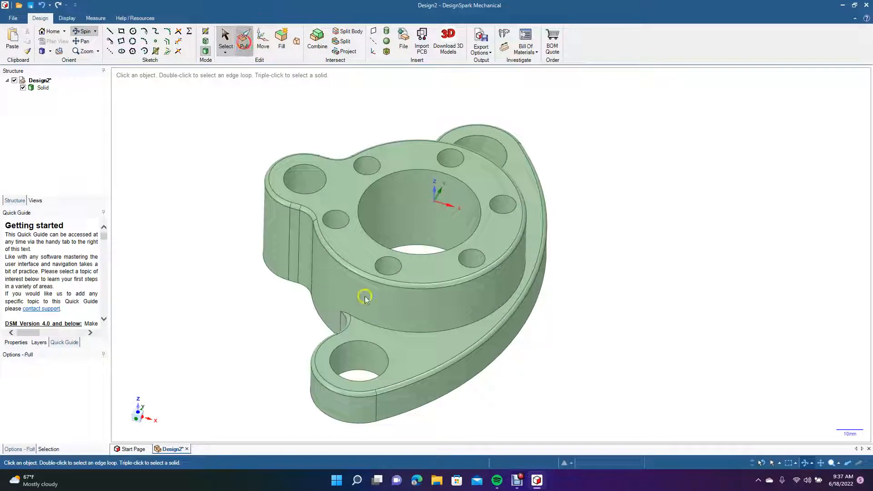
pyautogui.click(371, 327)
pyautogui.doubleClick(371, 326)
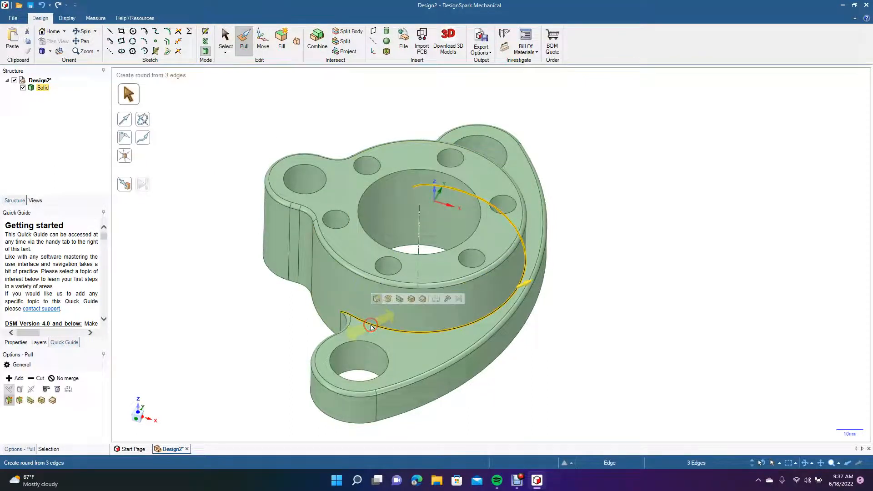
pyautogui.write('1.5mm')
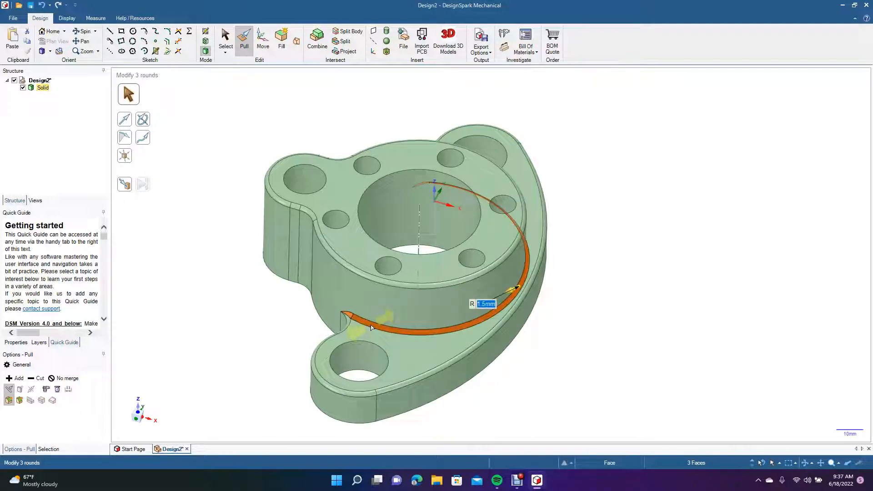
pyautogui.click(228, 36)
pyautogui.click(187, 202)
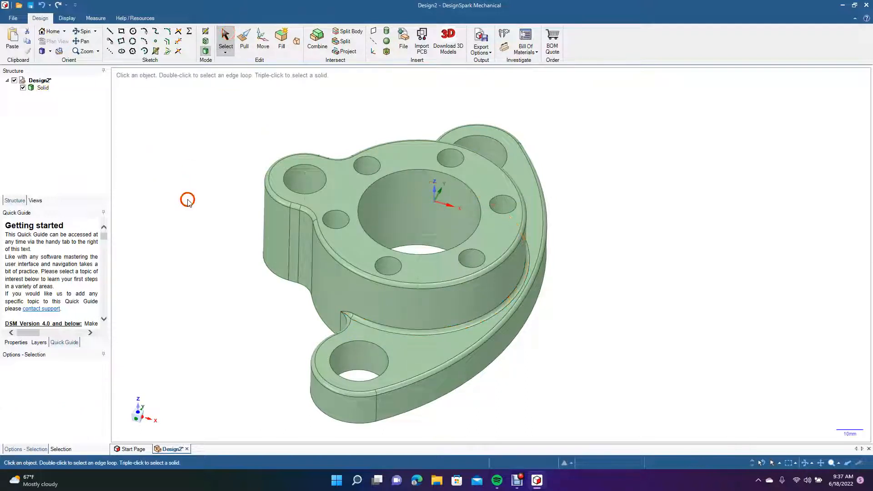
# Step: Round the front edges of the side lug hole and the six small flange holes with a 1 mm radius
pyautogui.click(324, 191)
pyautogui.click(321, 187)
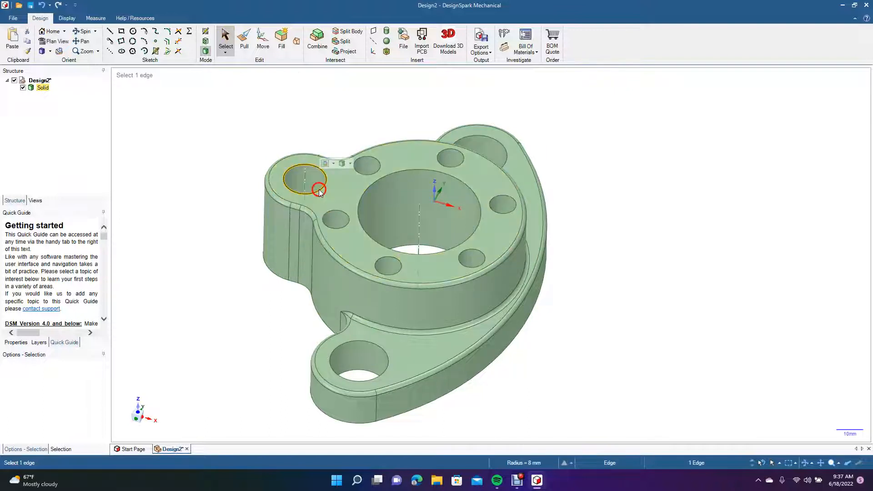
pyautogui.keyDown('ctrl'); pyautogui.click(368, 175); pyautogui.keyUp('ctrl')
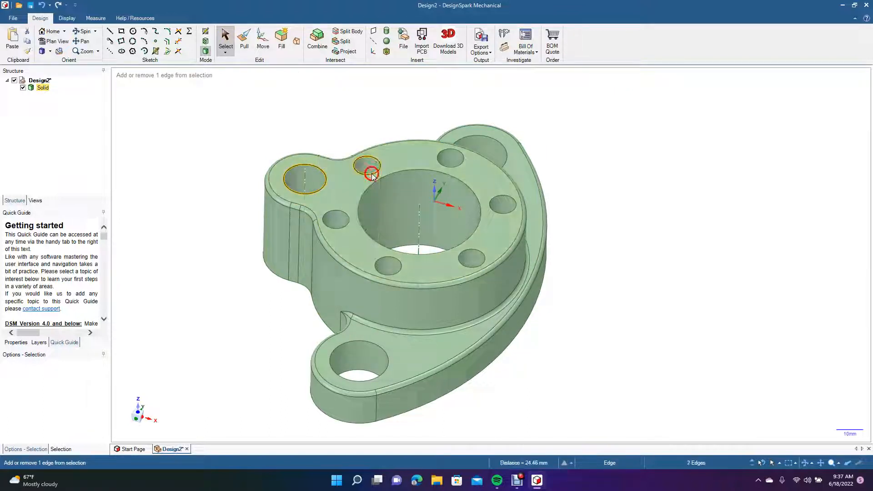
pyautogui.keyDown('ctrl'); pyautogui.click(342, 230); pyautogui.keyUp('ctrl')
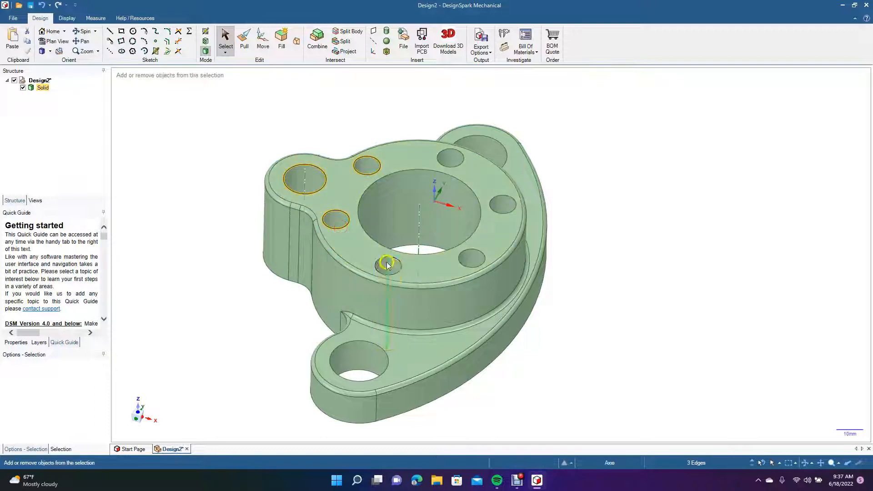
pyautogui.keyDown('ctrl'); pyautogui.click(400, 272); pyautogui.keyUp('ctrl')
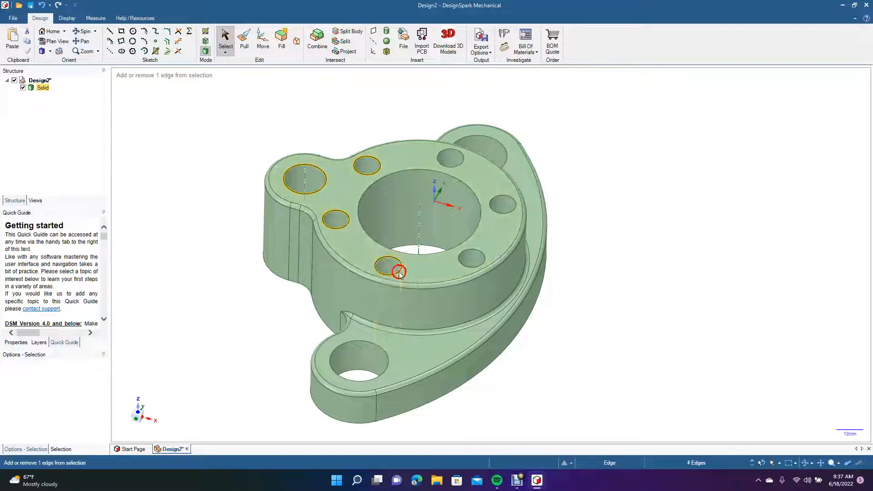
pyautogui.keyDown('ctrl'); pyautogui.click(473, 271); pyautogui.keyUp('ctrl')
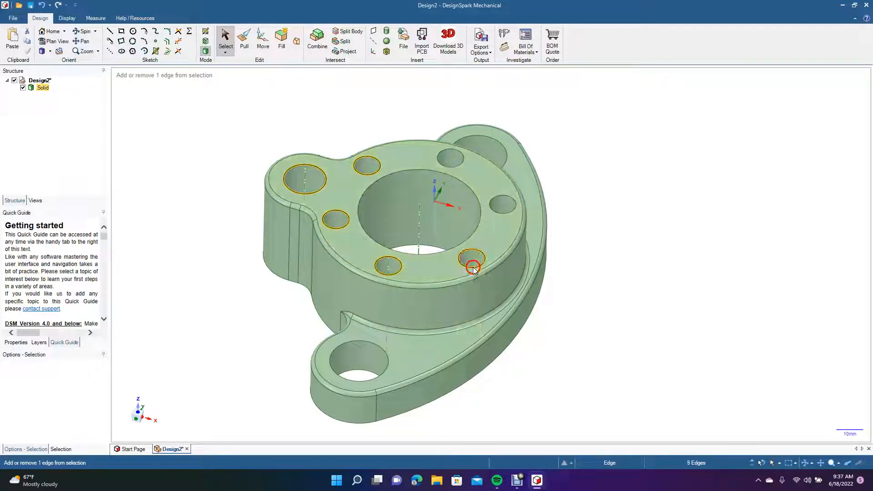
pyautogui.keyDown('ctrl'); pyautogui.click(513, 214); pyautogui.keyUp('ctrl')
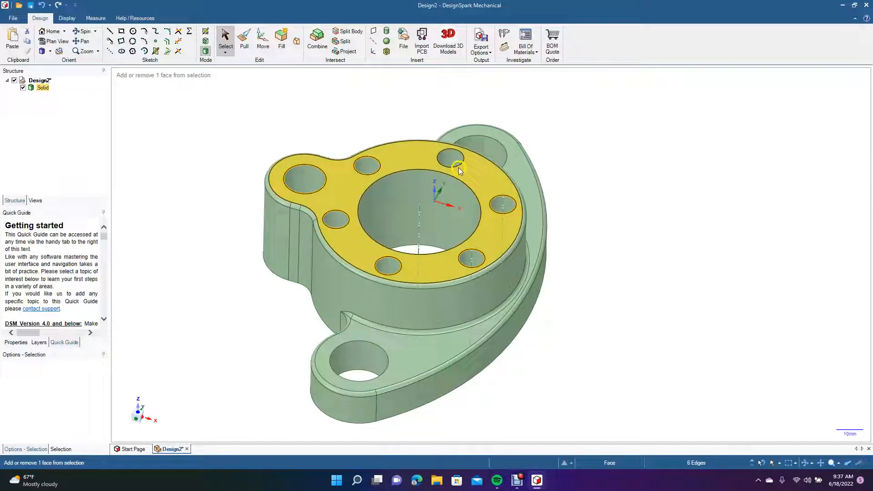
pyautogui.keyDown('ctrl'); pyautogui.click(456, 163); pyautogui.keyUp('ctrl')
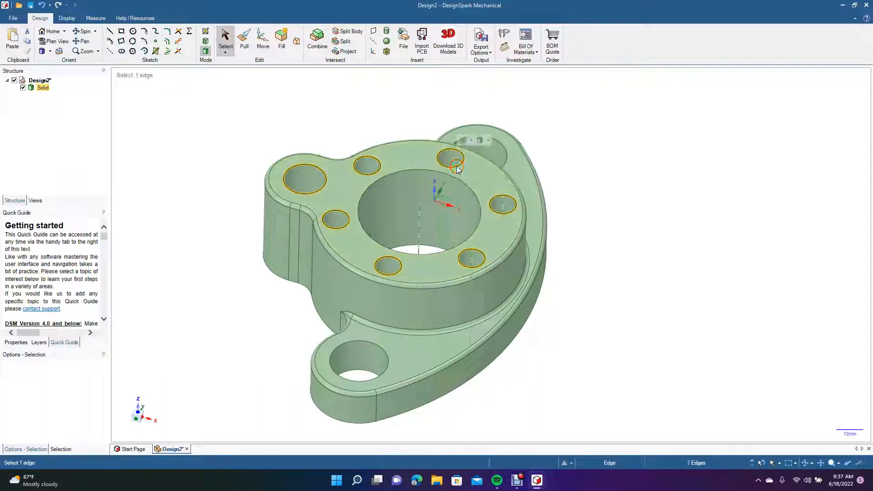
pyautogui.click(245, 44)
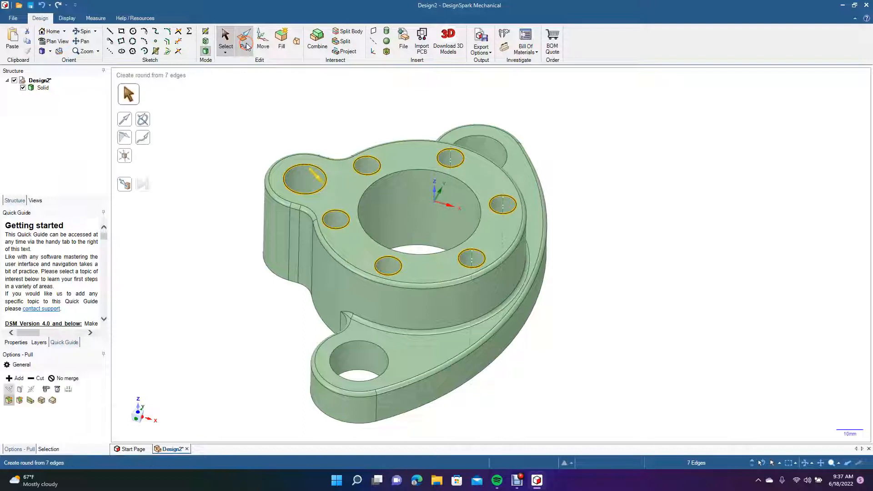
pyautogui.write('1')
pyautogui.press('Return')
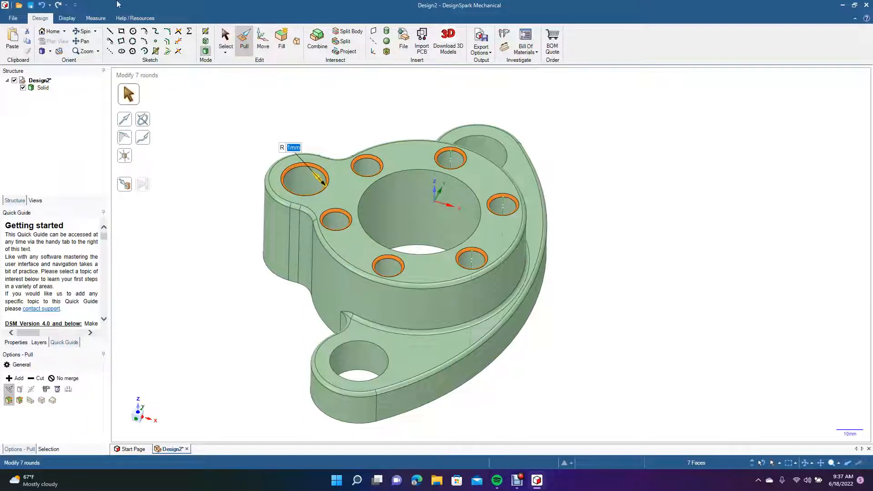
pyautogui.click(226, 40)
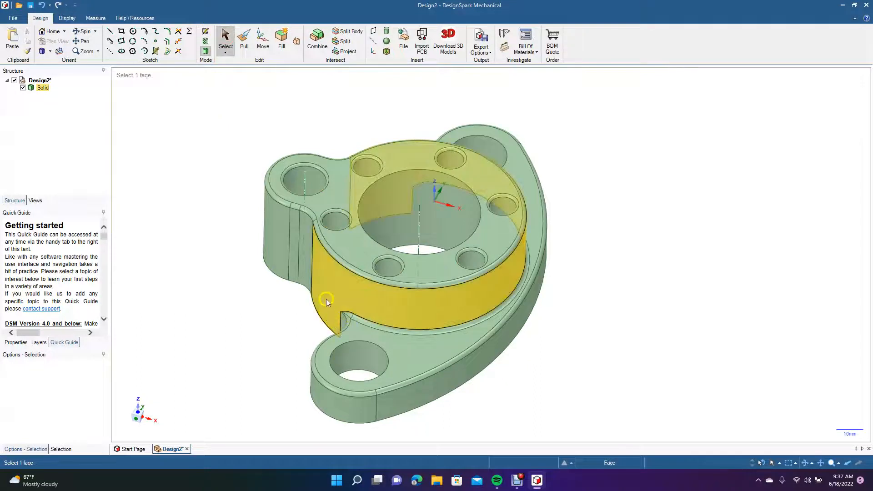
# Step: Round the front edges of the two large end holes in the crescent-shaped lug plate with a 1 mm radius
pyautogui.click(357, 342)
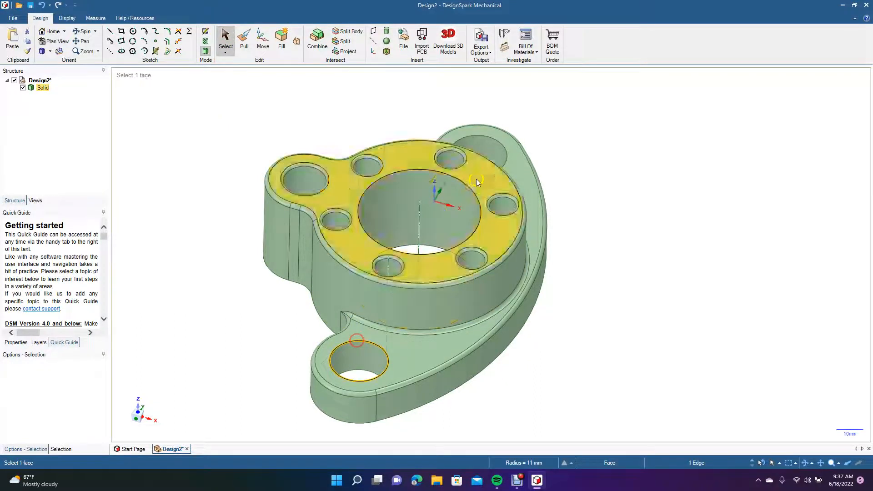
pyautogui.keyDown('ctrl'); pyautogui.click(505, 155); pyautogui.keyUp('ctrl')
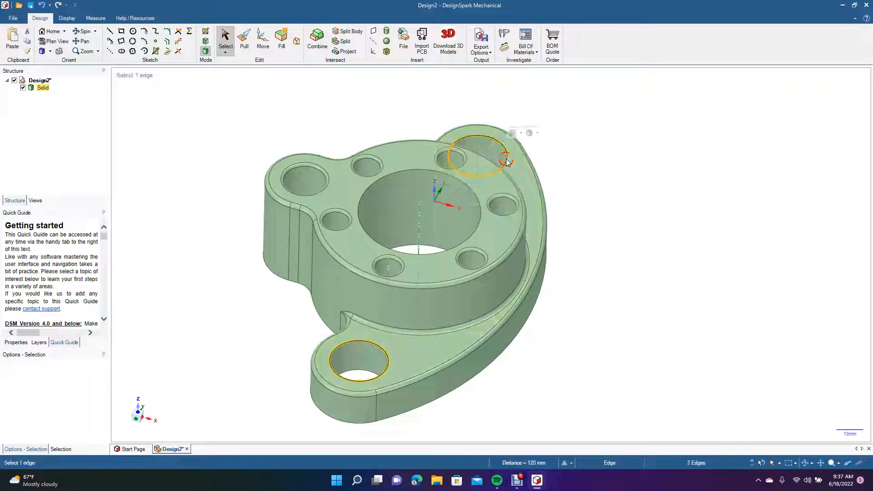
pyautogui.click(245, 40)
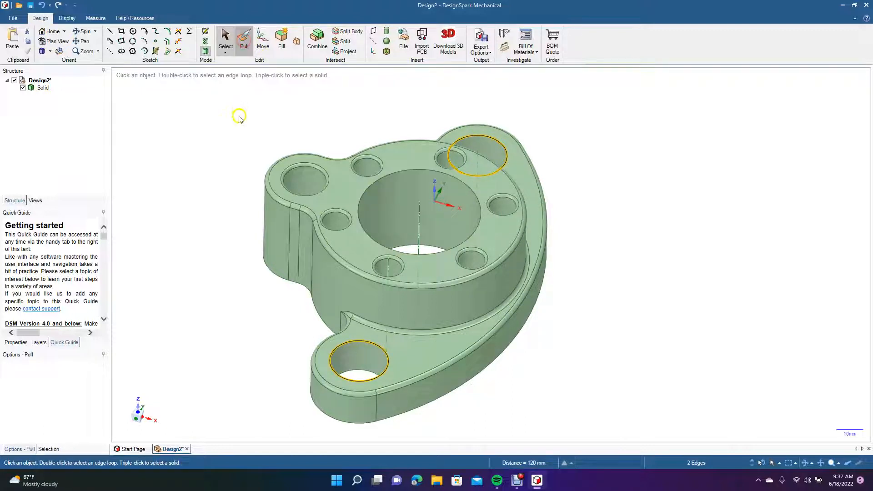
pyautogui.write('1')
pyautogui.press('Return')
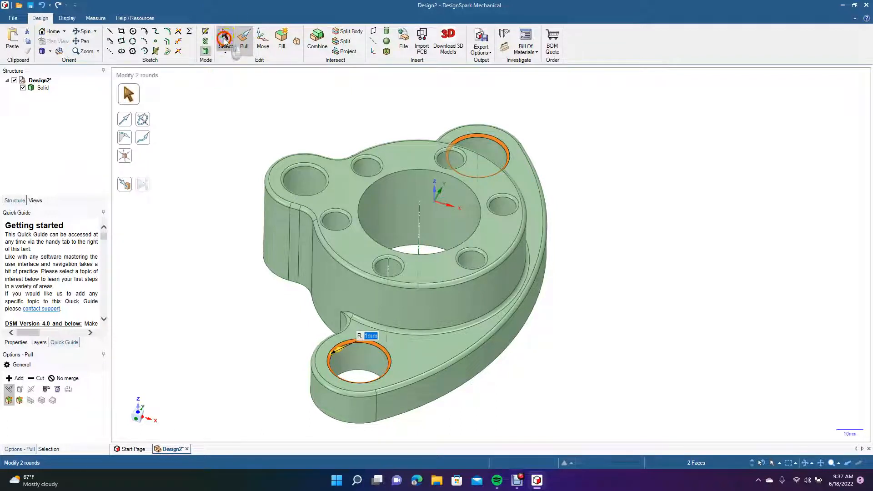
pyautogui.click(225, 40)
pyautogui.click(191, 179)
# Step: Round the front edge of the central flange's large bore with a 1 mm radius
pyautogui.click(358, 202)
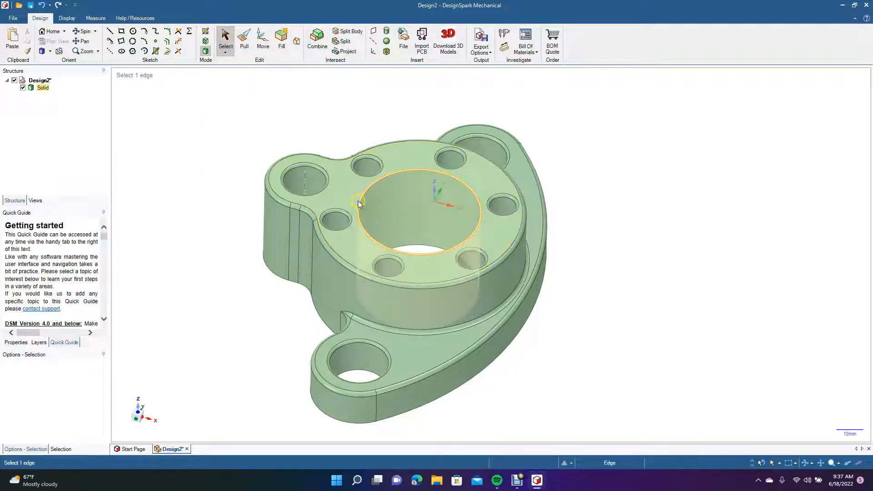
pyautogui.click(244, 46)
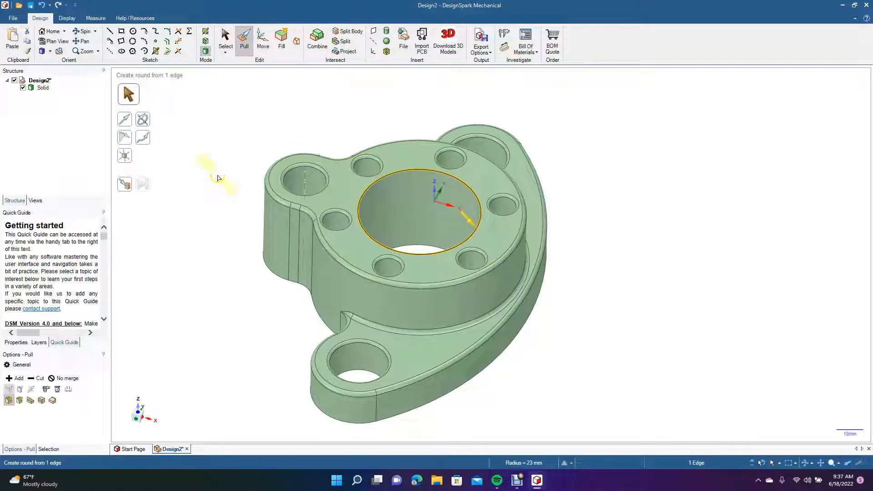
pyautogui.write('1')
pyautogui.press('Return')
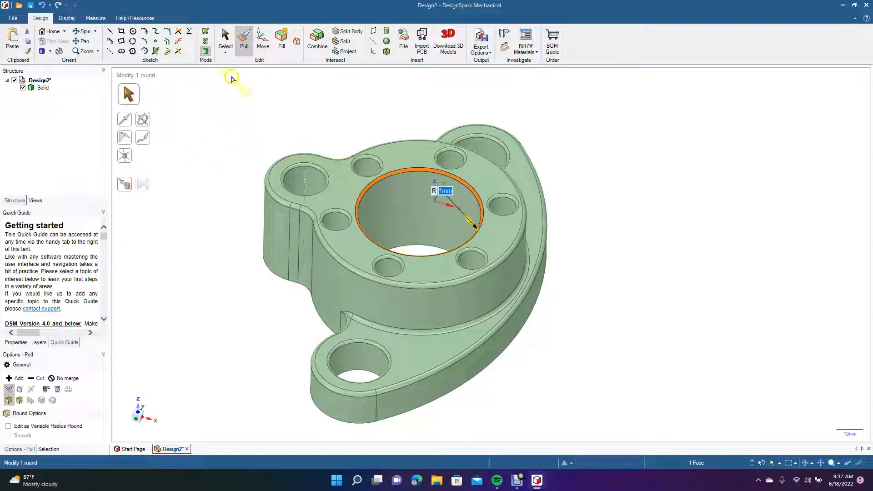
pyautogui.click(225, 40)
pyautogui.click(226, 199)
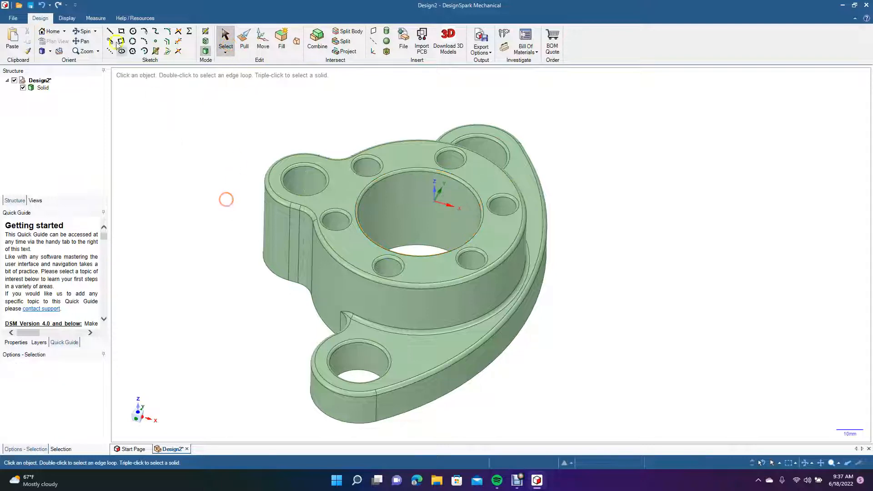
# Step: Examine the rounded flange from several angles, including a standard isometric view
pyautogui.click(84, 31)
pyautogui.moveTo(205, 162); pyautogui.dragTo(269, 200)
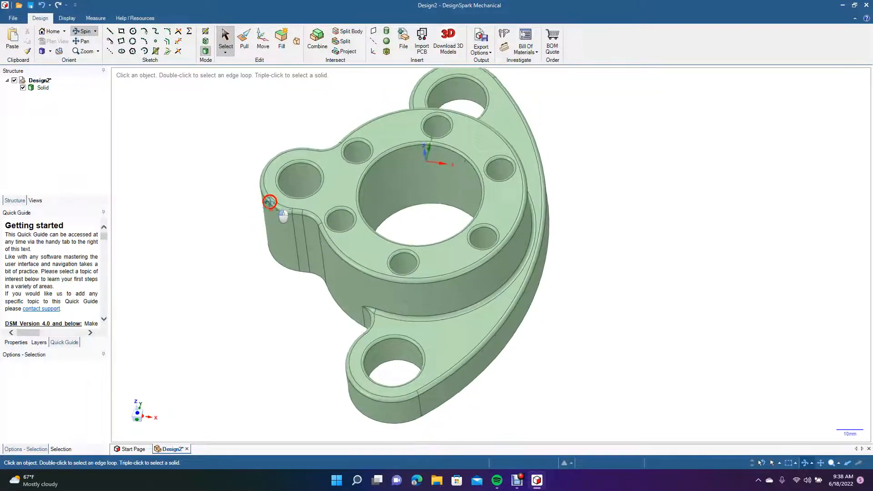
pyautogui.click(50, 51)
pyautogui.click(59, 61)
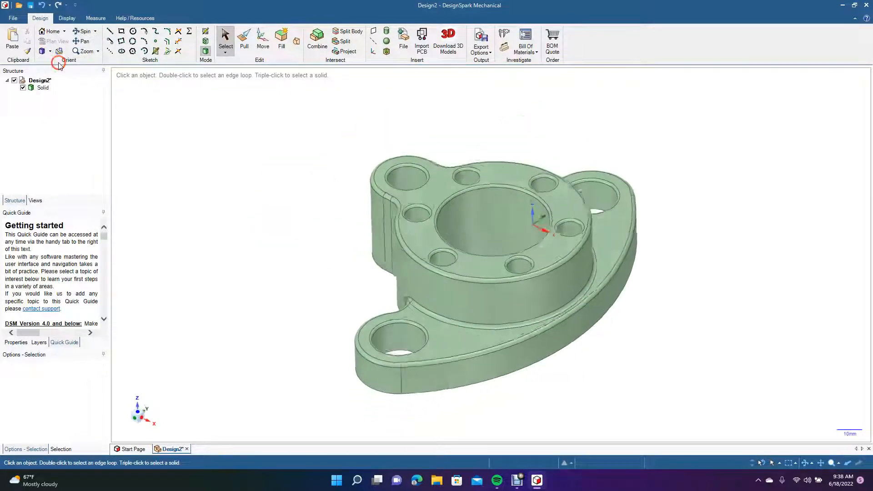
pyautogui.click(84, 31)
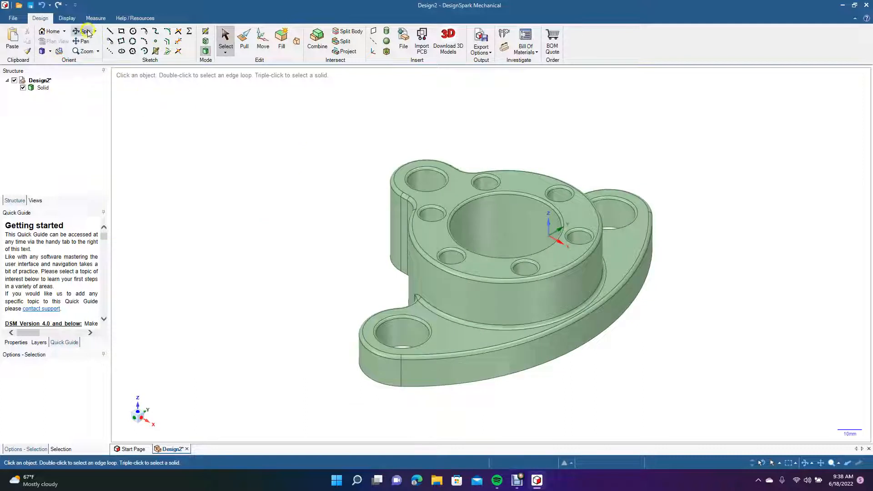
pyautogui.moveTo(233, 143); pyautogui.dragTo(248, 171)
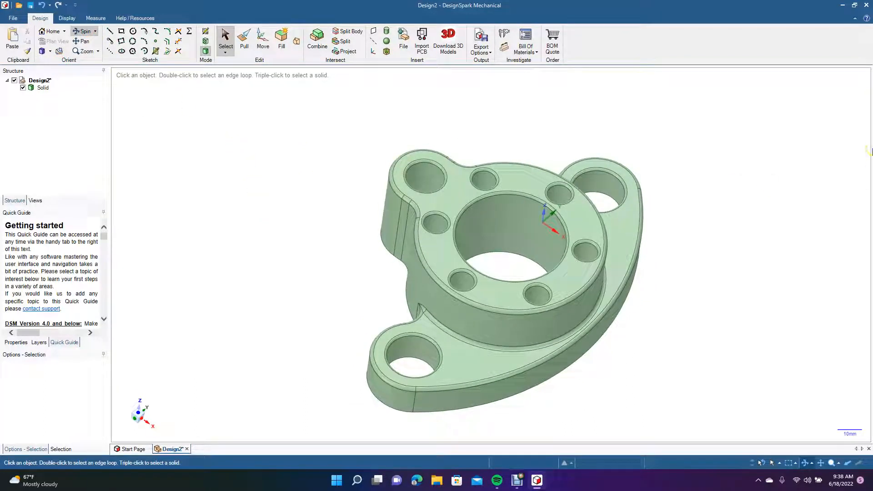